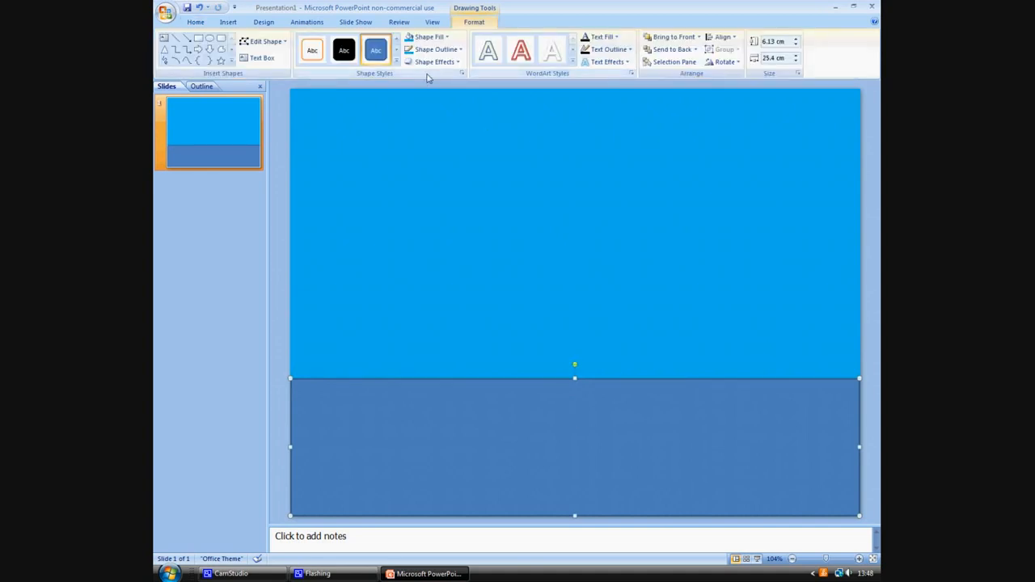
- Give the ground rectangle at the bottom of the slide a light green fill and a matching light green outline
{"action": "left_click", "coordinate": [429, 36]}
{"action": "left_click", "coordinate": [448, 123]}
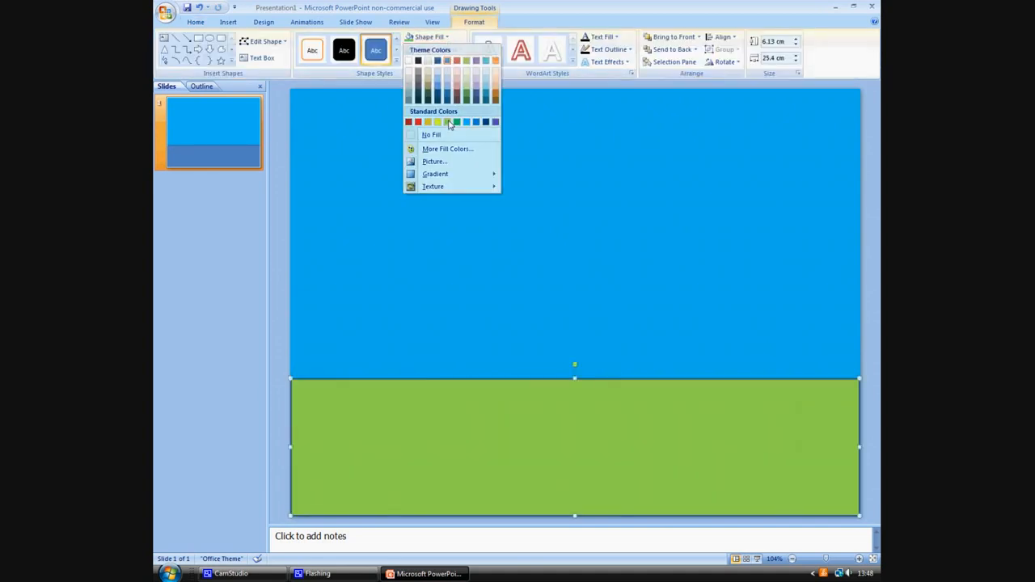
{"action": "left_click", "coordinate": [435, 49]}
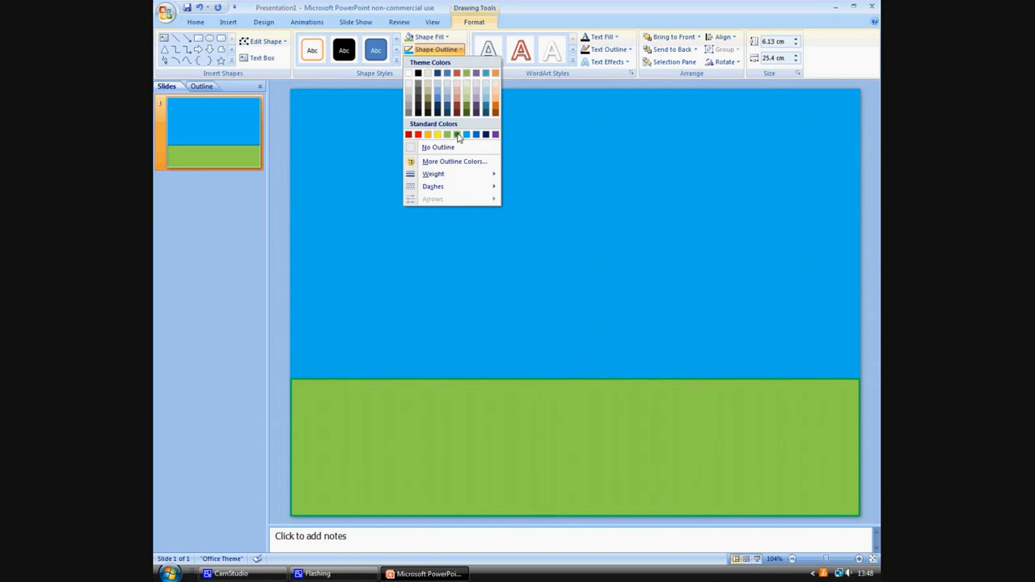
{"action": "left_click", "coordinate": [449, 135]}
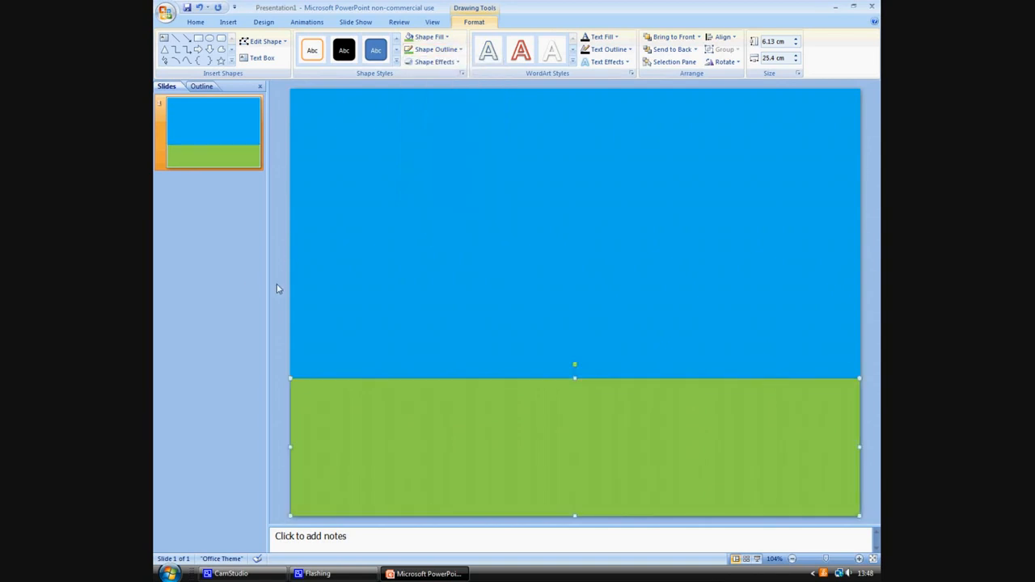
{"action": "left_click", "coordinate": [276, 288]}
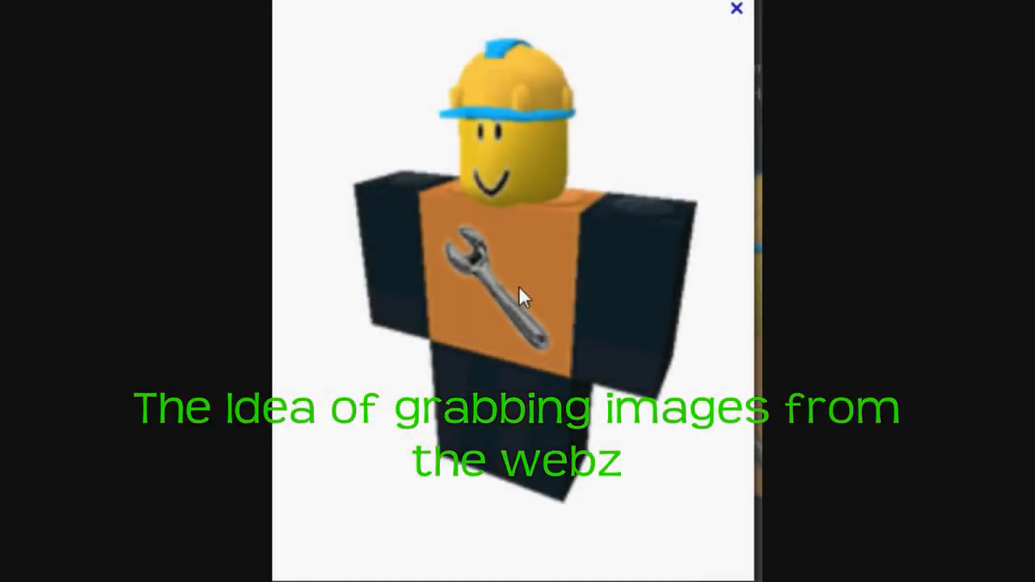
- Copy the web image of the character with the yellow hard hat and paste it onto the PowerPoint slide
{"action": "right_click", "coordinate": [474, 219]}
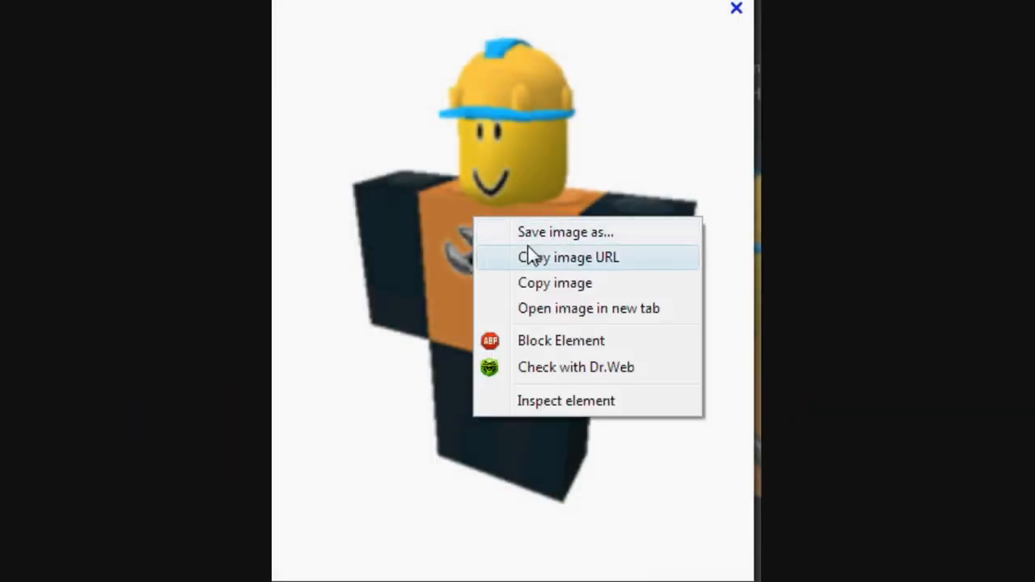
{"action": "left_click", "coordinate": [569, 283]}
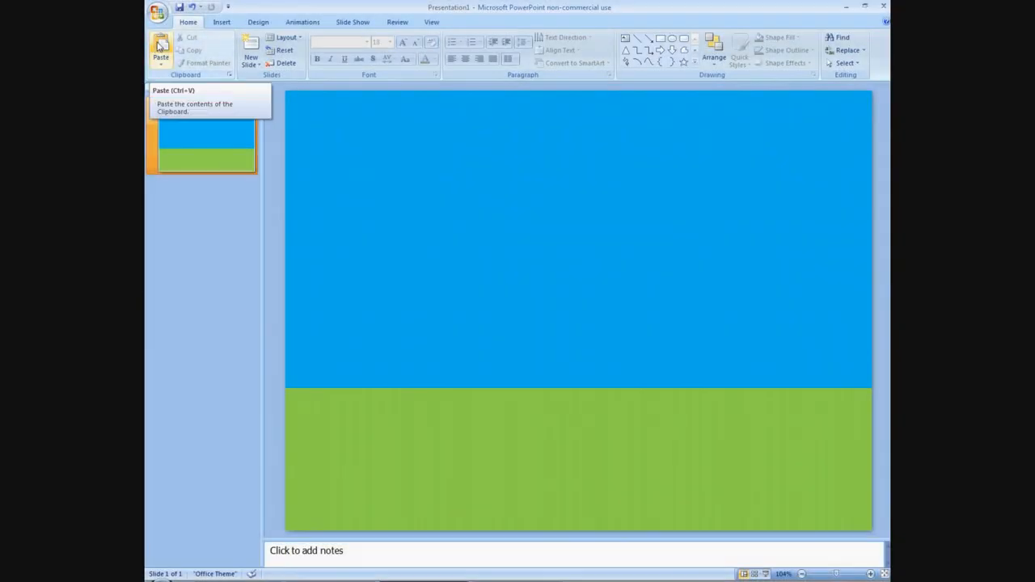
{"action": "left_click", "coordinate": [160, 44]}
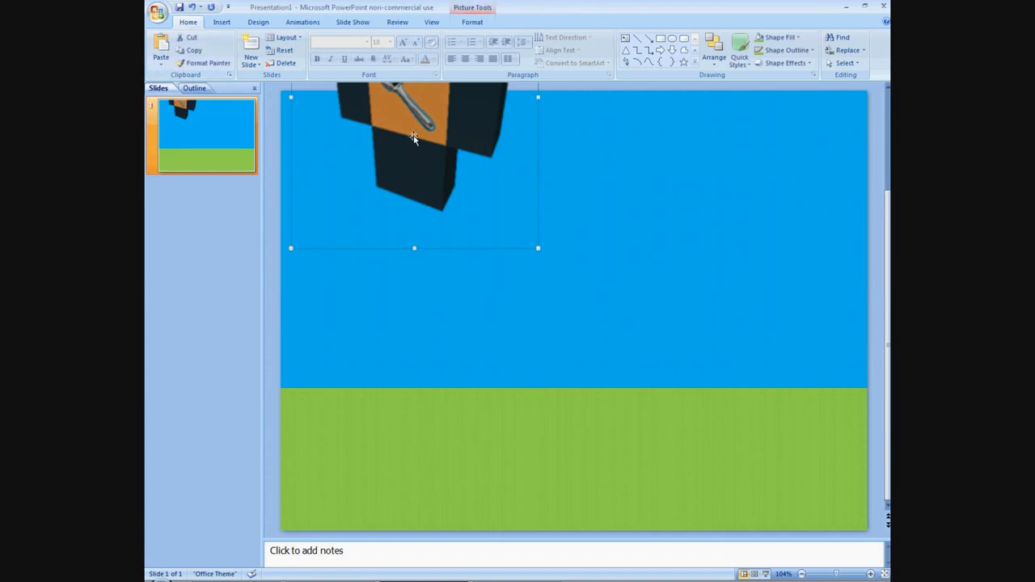
- Shrink the pasted hard-hat character and place it on the right side of the slide, standing on the green ground
{"action": "left_click_drag", "start_coordinate": [414, 137], "coordinate": [418, 314]}
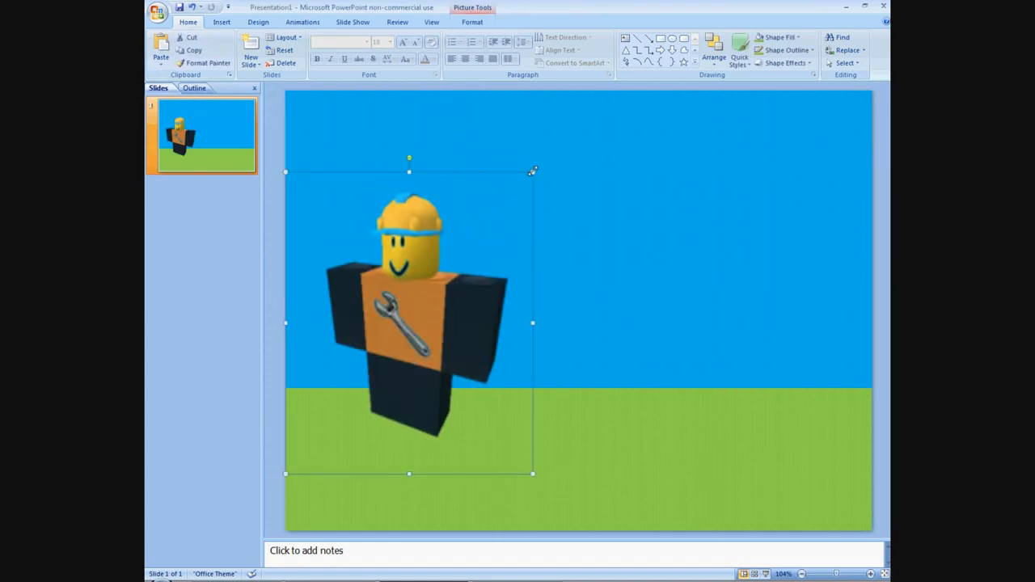
{"action": "left_click_drag", "start_coordinate": [532, 171], "coordinate": [477, 239]}
{"action": "left_click_drag", "start_coordinate": [373, 323], "coordinate": [727, 354]}
{"action": "mouse_move", "coordinate": [730, 370]}
{"action": "left_mouse_down"}
{"action": "mouse_move", "coordinate": [739, 372]}
{"action": "mouse_move", "coordinate": [712, 361]}
{"action": "mouse_move", "coordinate": [712, 372]}
{"action": "left_mouse_up"}
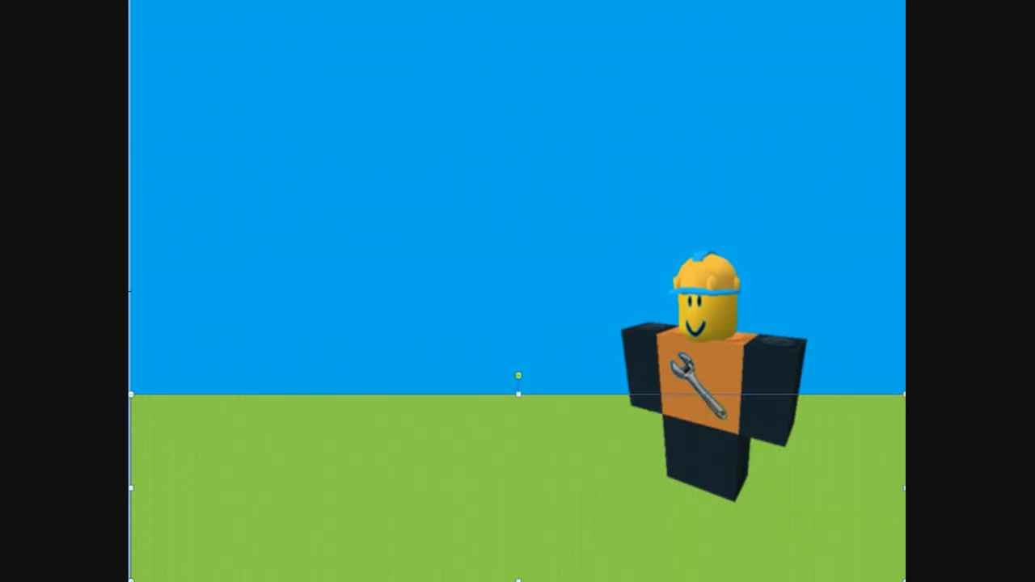
- Draw a tall rectangle about 6 cm high and 2.6 cm wide as a body on the left part of the slide
{"action": "mouse_move", "coordinate": [231, 242]}
{"action": "left_mouse_down"}
{"action": "mouse_move", "coordinate": [287, 335]}
{"action": "mouse_move", "coordinate": [311, 425]}
{"action": "left_mouse_up"}
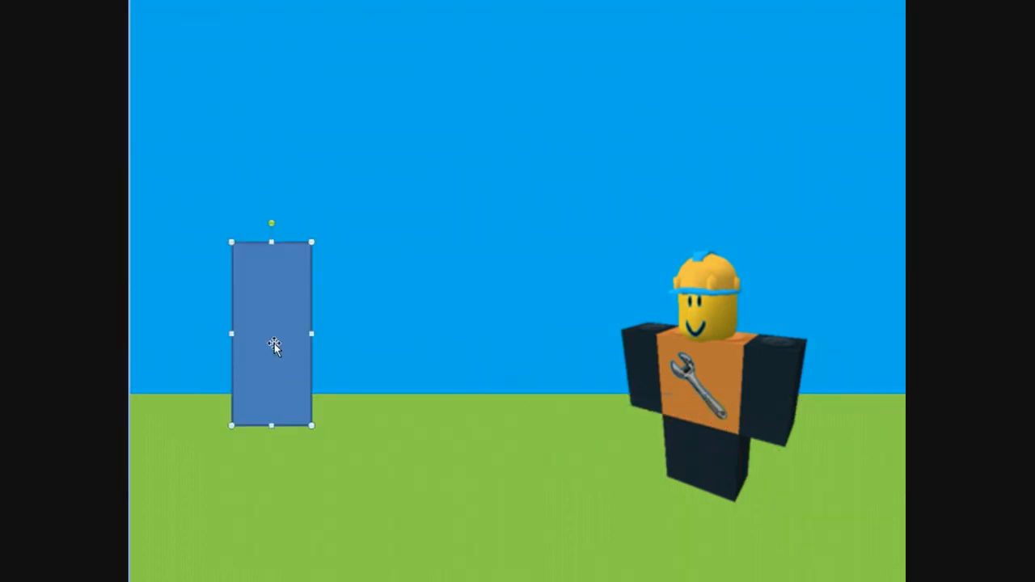
{"action": "mouse_move", "coordinate": [272, 347]}
{"action": "left_mouse_down"}
{"action": "mouse_move", "coordinate": [270, 374]}
{"action": "mouse_move", "coordinate": [261, 371]}
{"action": "left_mouse_up"}
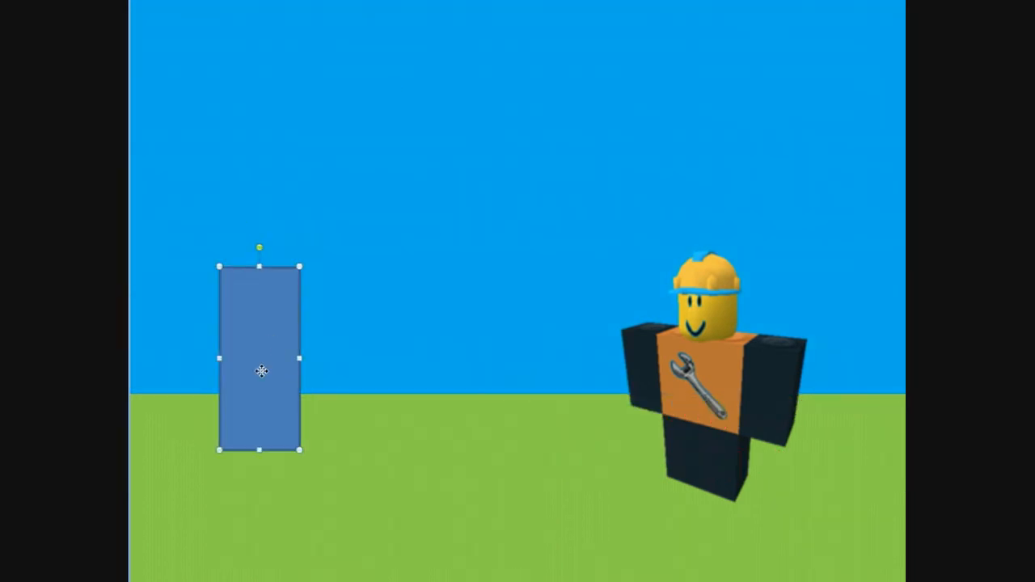
- Duplicate the body rectangle, shrink it to about 2.2 by 0.8 cm, tilt it and attach it to the body's right side as an arm
{"action": "key", "text": "ctrl+d"}
{"action": "left_click_drag", "start_coordinate": [261, 371], "coordinate": [346, 335]}
{"action": "left_click_drag", "start_coordinate": [363, 420], "coordinate": [335, 339]}
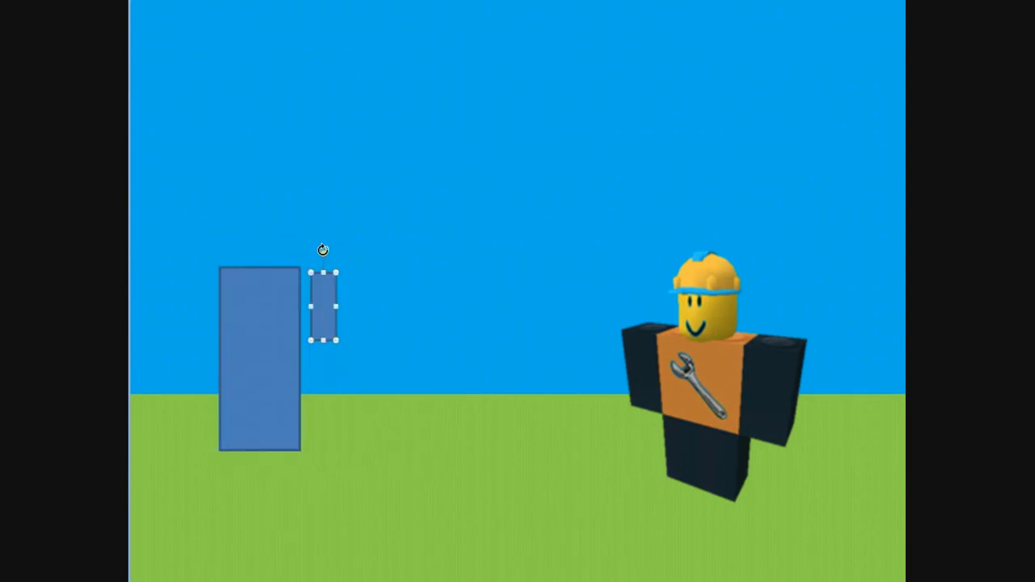
{"action": "left_click_drag", "start_coordinate": [322, 250], "coordinate": [307, 256]}
{"action": "left_click_drag", "start_coordinate": [316, 297], "coordinate": [247, 337]}
- Add a copy of the arm tilted the opposite way on the body's left side, and draw a smiley face above the body as the head
{"action": "key", "text": "ctrl+v"}
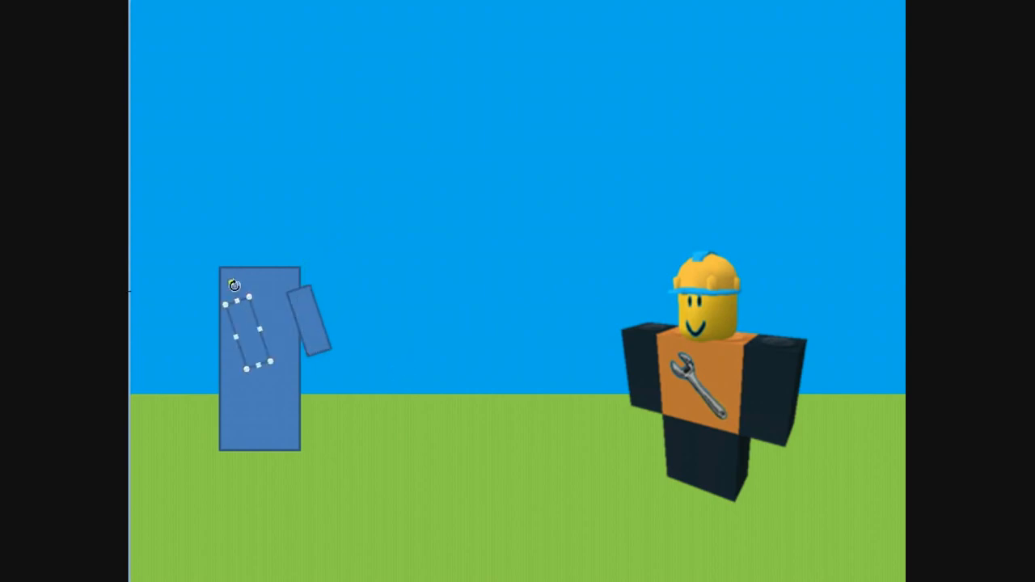
{"action": "left_click_drag", "start_coordinate": [234, 286], "coordinate": [273, 286]}
{"action": "left_click_drag", "start_coordinate": [255, 327], "coordinate": [217, 316]}
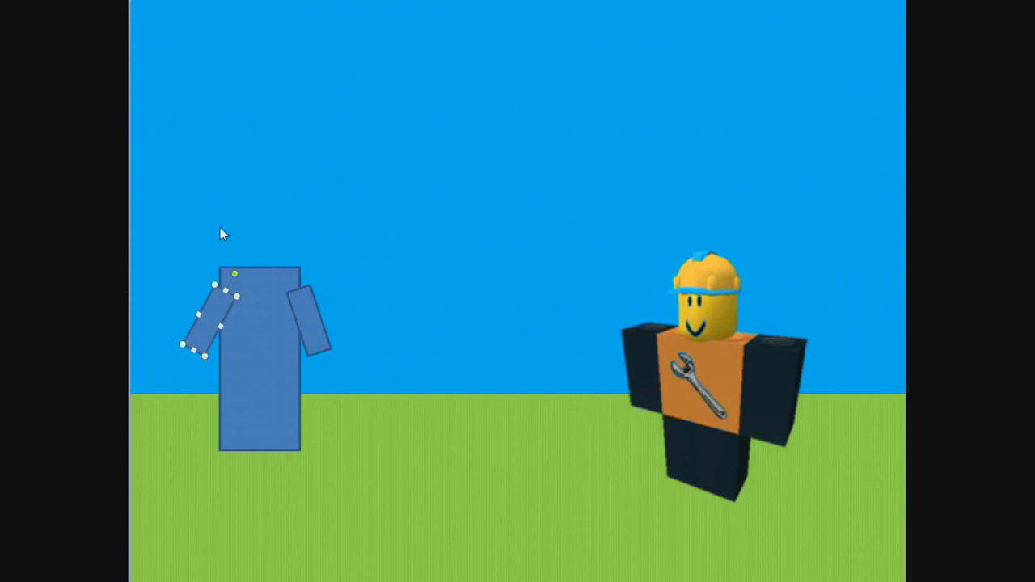
{"action": "mouse_move", "coordinate": [207, 169]}
{"action": "left_mouse_down"}
{"action": "mouse_move", "coordinate": [336, 258]}
{"action": "mouse_move", "coordinate": [330, 273]}
{"action": "mouse_move", "coordinate": [312, 244]}
{"action": "mouse_move", "coordinate": [317, 257]}
{"action": "mouse_move", "coordinate": [288, 245]}
{"action": "mouse_move", "coordinate": [317, 271]}
{"action": "left_mouse_up"}
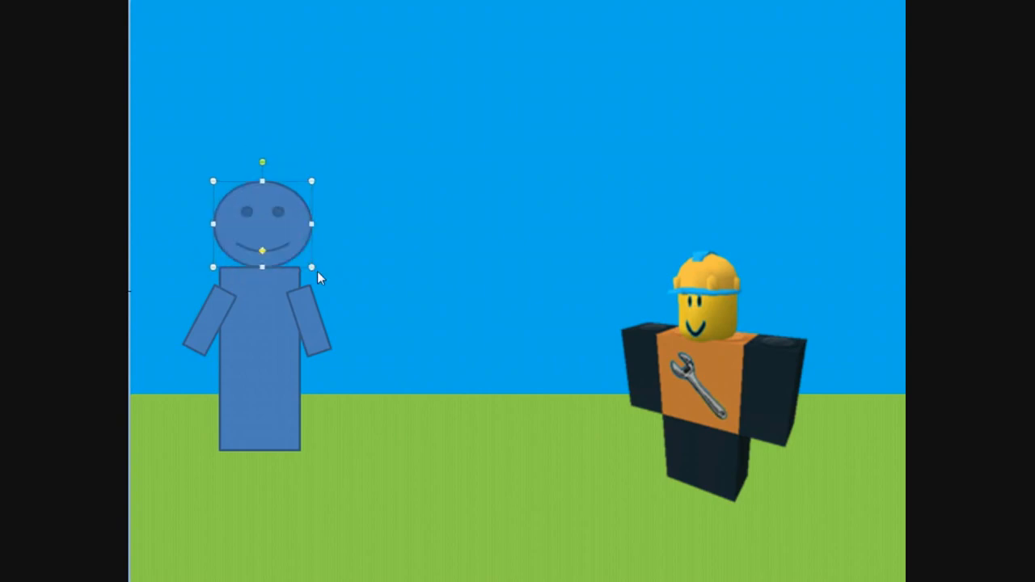
- Duplicate an arm and turn the copies into two upright legs under the body, each about 3.33 cm high and 0.88 cm wide
{"action": "left_click", "coordinate": [308, 331]}
{"action": "key", "text": "ctrl+d"}
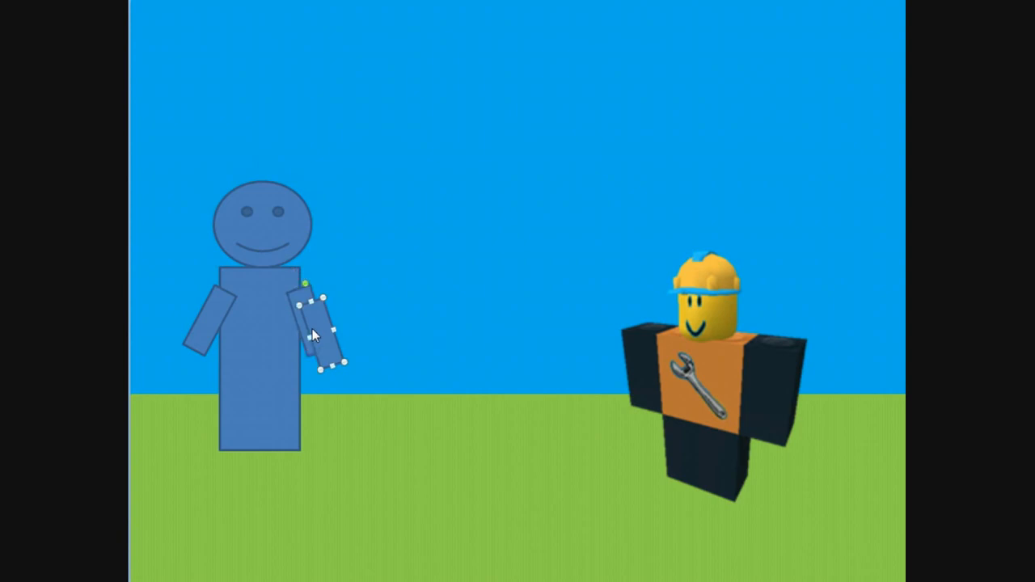
{"action": "left_click_drag", "start_coordinate": [268, 470], "coordinate": [267, 470]}
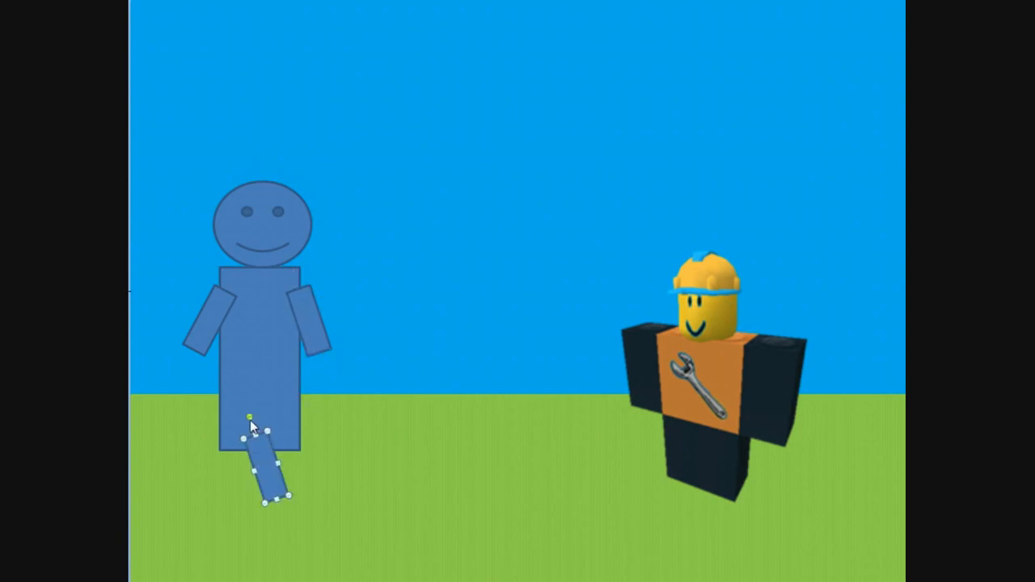
{"action": "left_click_drag", "start_coordinate": [255, 426], "coordinate": [266, 416]}
{"action": "mouse_move", "coordinate": [272, 497]}
{"action": "left_mouse_down"}
{"action": "mouse_move", "coordinate": [281, 534]}
{"action": "mouse_move", "coordinate": [245, 509]}
{"action": "mouse_move", "coordinate": [238, 515]}
{"action": "mouse_move", "coordinate": [275, 478]}
{"action": "mouse_move", "coordinate": [280, 488]}
{"action": "left_mouse_up"}
{"action": "key", "text": "ctrl+d"}
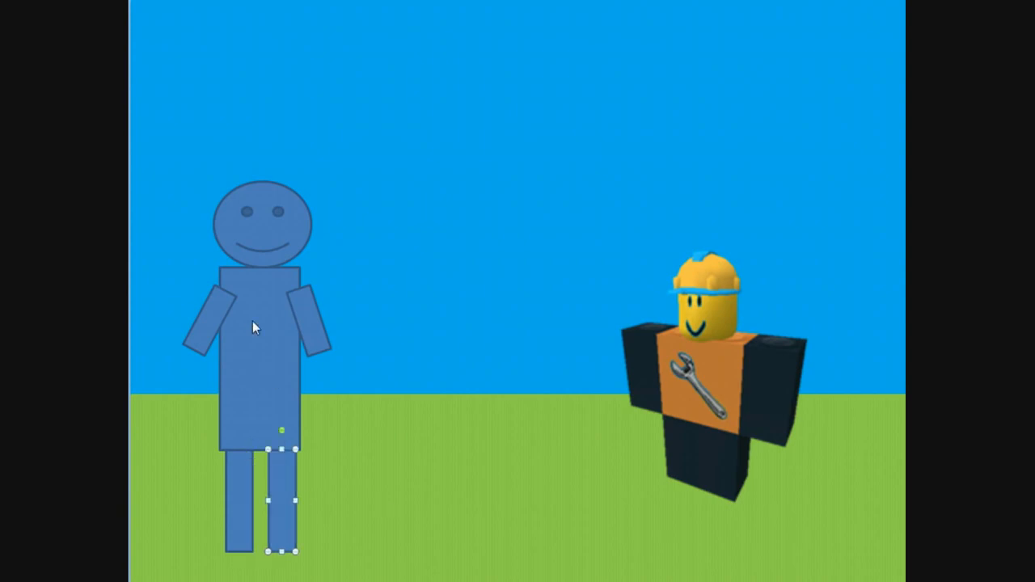
- Give the smiley face head a light pink fill and a black outline
{"action": "left_click", "coordinate": [252, 397]}
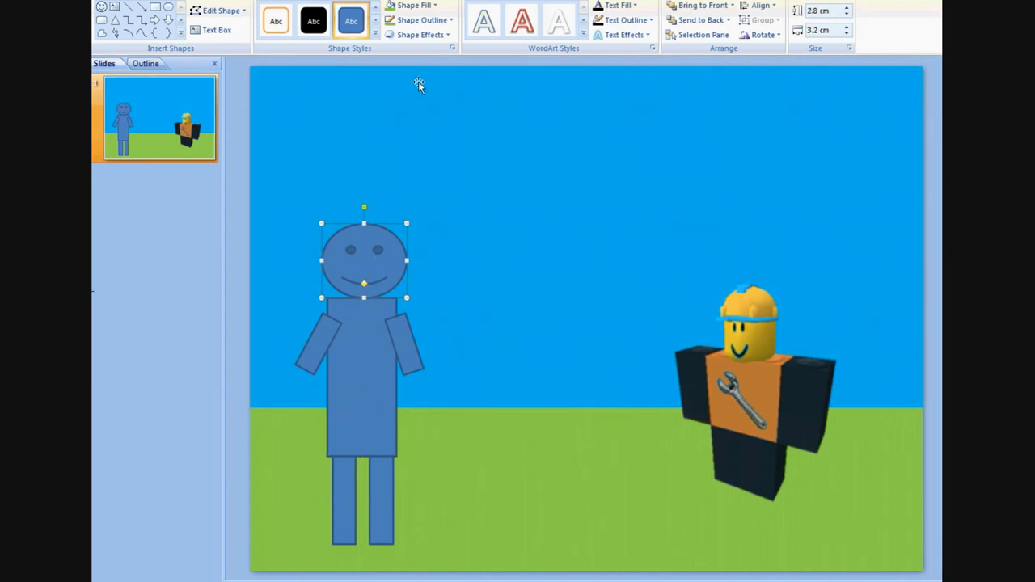
{"action": "left_click", "coordinate": [440, 6]}
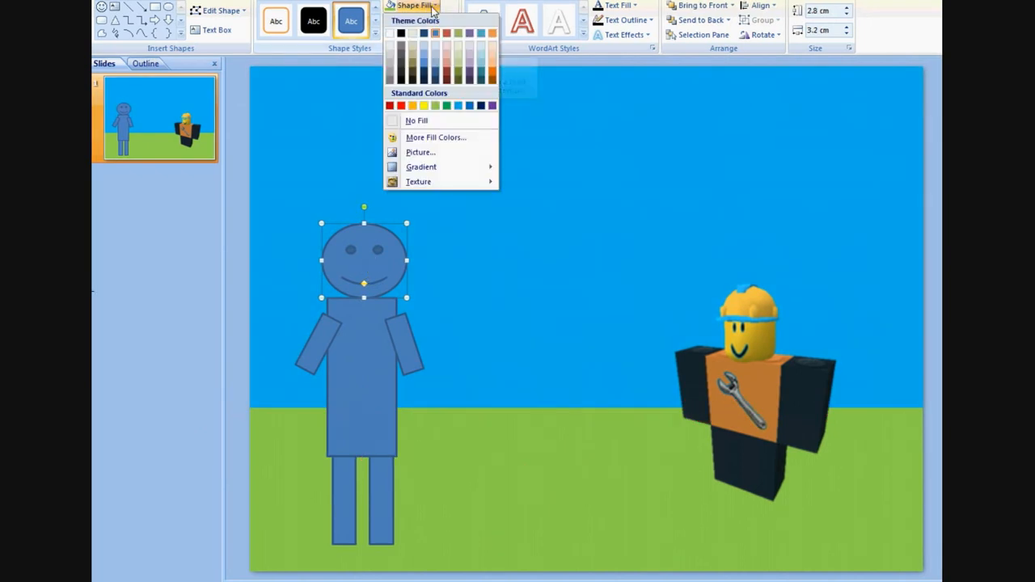
{"action": "left_click", "coordinate": [445, 55]}
{"action": "left_click", "coordinate": [420, 19]}
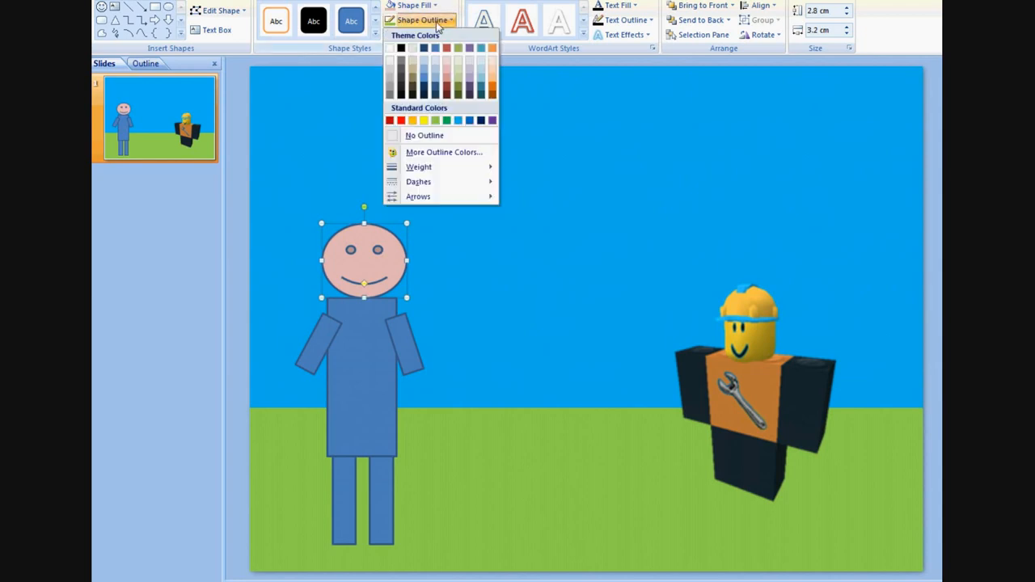
{"action": "left_click", "coordinate": [401, 49]}
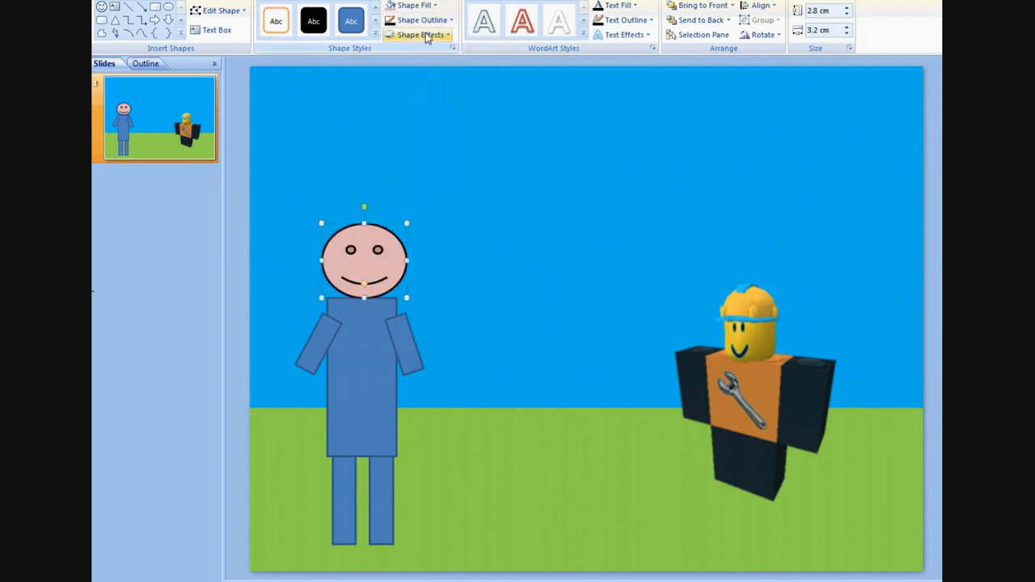
- Set both the fill and the outline of the body rectangle to red
{"action": "left_click", "coordinate": [368, 335]}
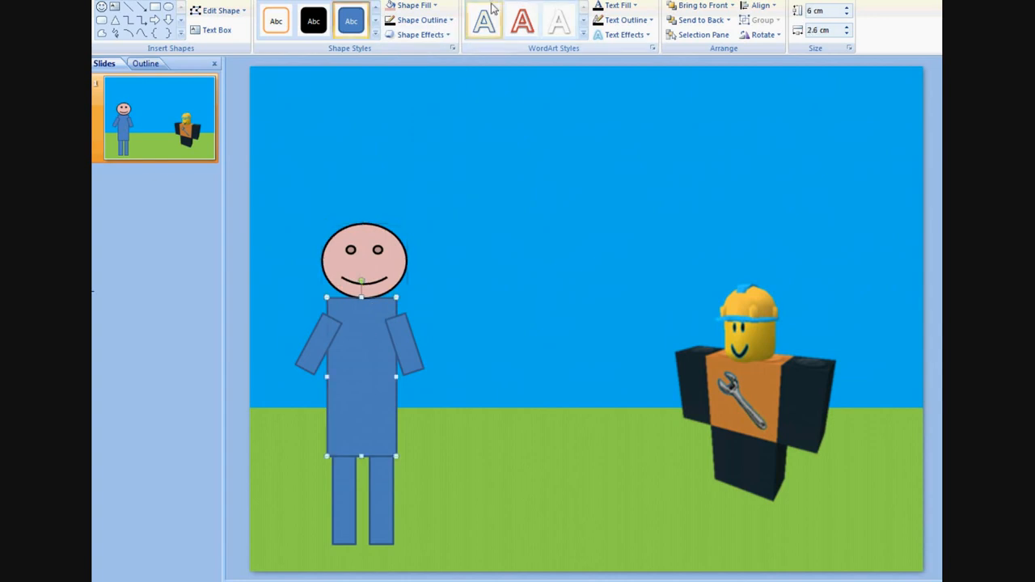
{"action": "left_click", "coordinate": [414, 6]}
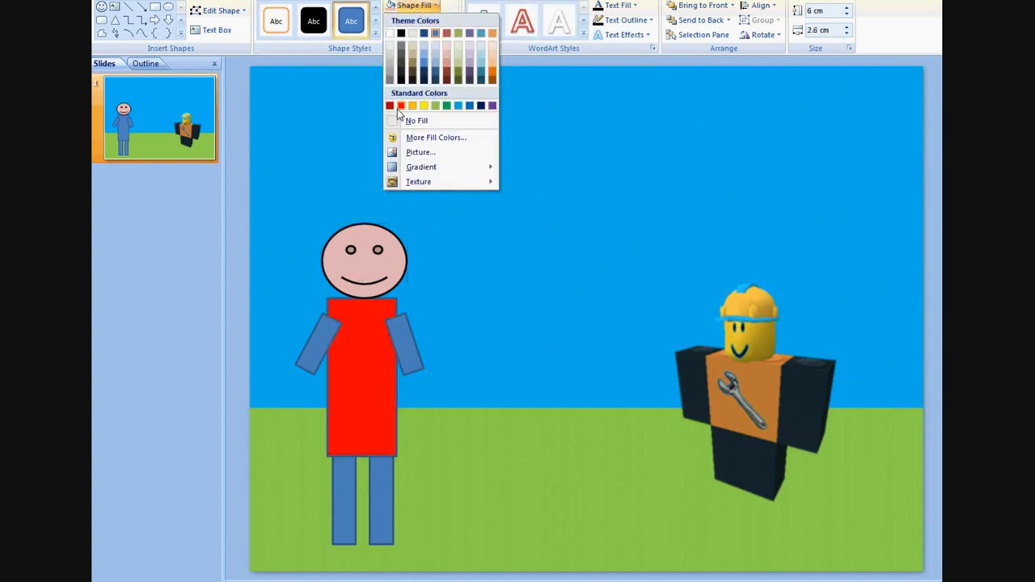
{"action": "left_click", "coordinate": [400, 106]}
{"action": "left_click", "coordinate": [420, 19]}
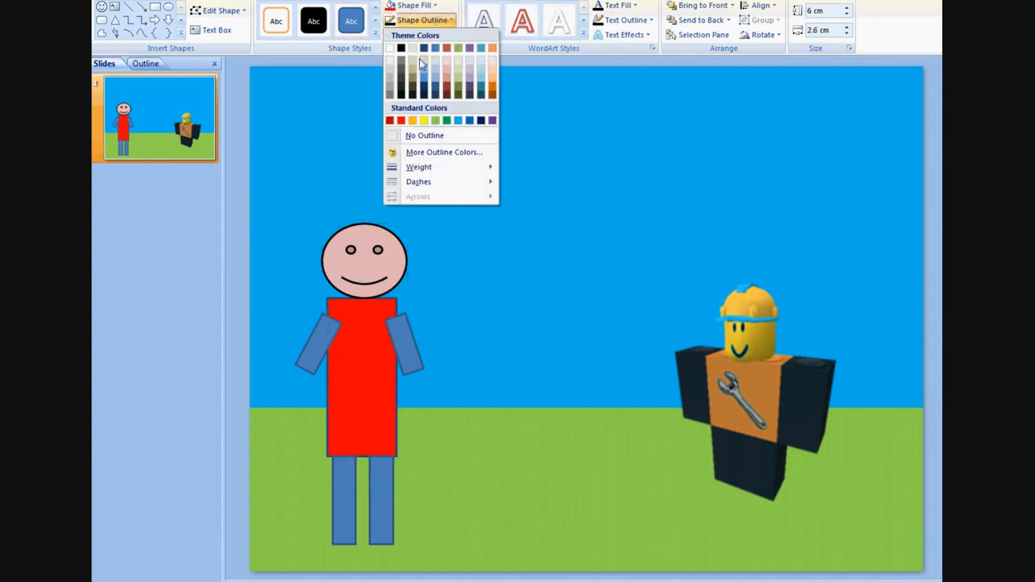
{"action": "left_click", "coordinate": [405, 120]}
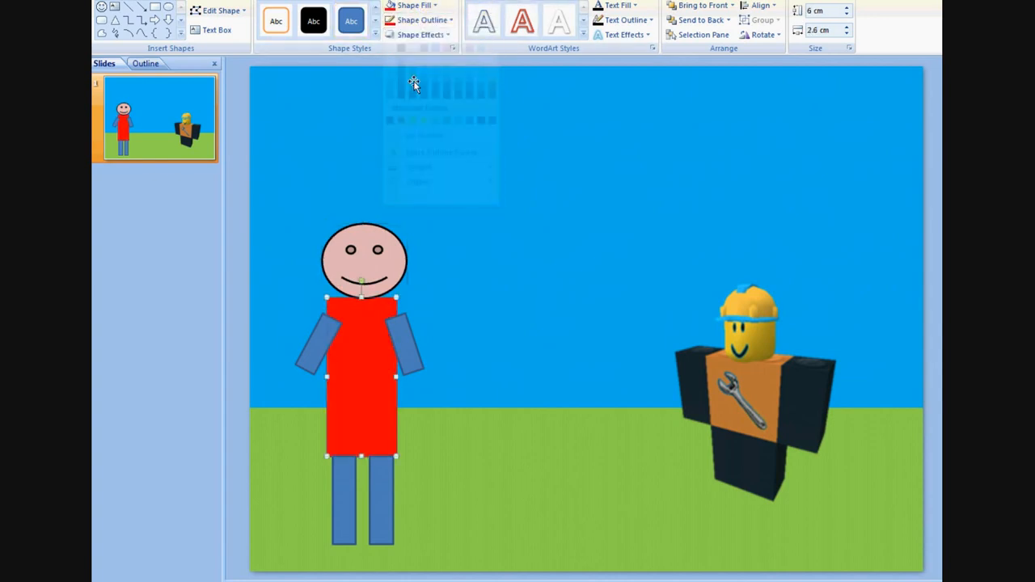
- Color both arms of the figure red, fill and outline, to match the body
{"action": "left_click", "coordinate": [413, 375]}
{"action": "left_click", "coordinate": [420, 19]}
{"action": "left_click", "coordinate": [403, 120]}
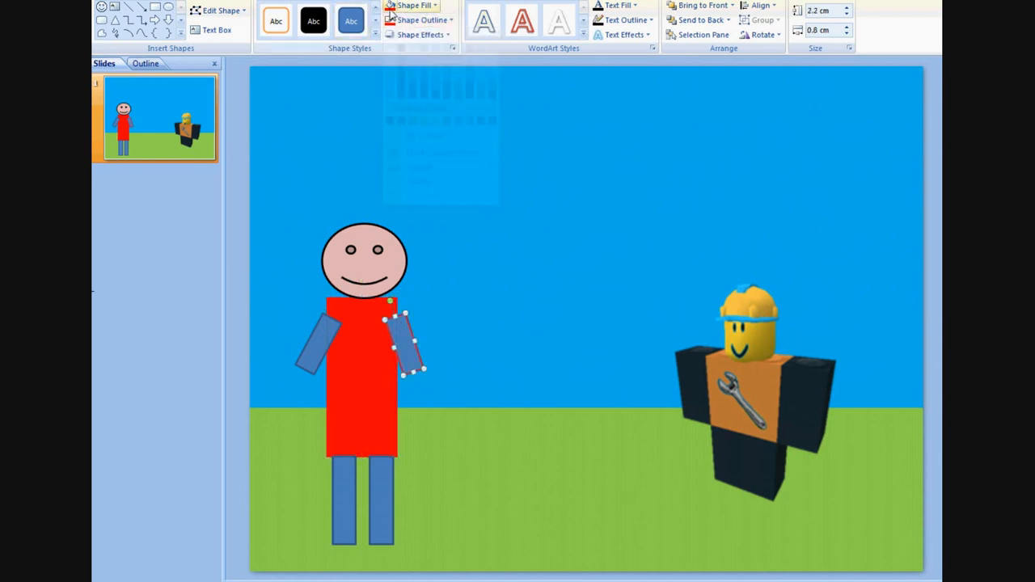
{"action": "left_click", "coordinate": [323, 338]}
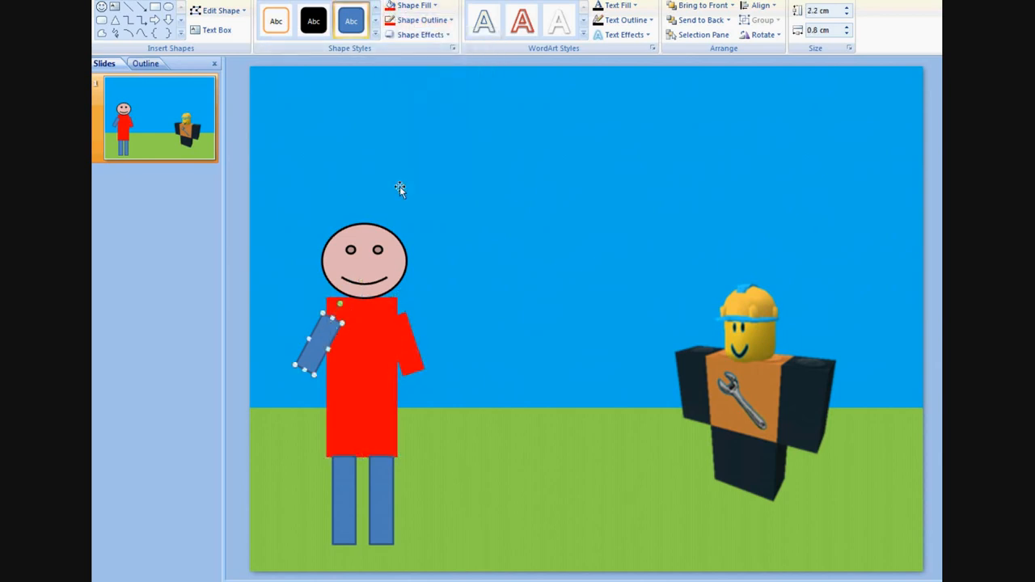
{"action": "left_click", "coordinate": [390, 6]}
- Set both the fill and the outline of the figure's right-hand leg to yellow
{"action": "left_click", "coordinate": [380, 478]}
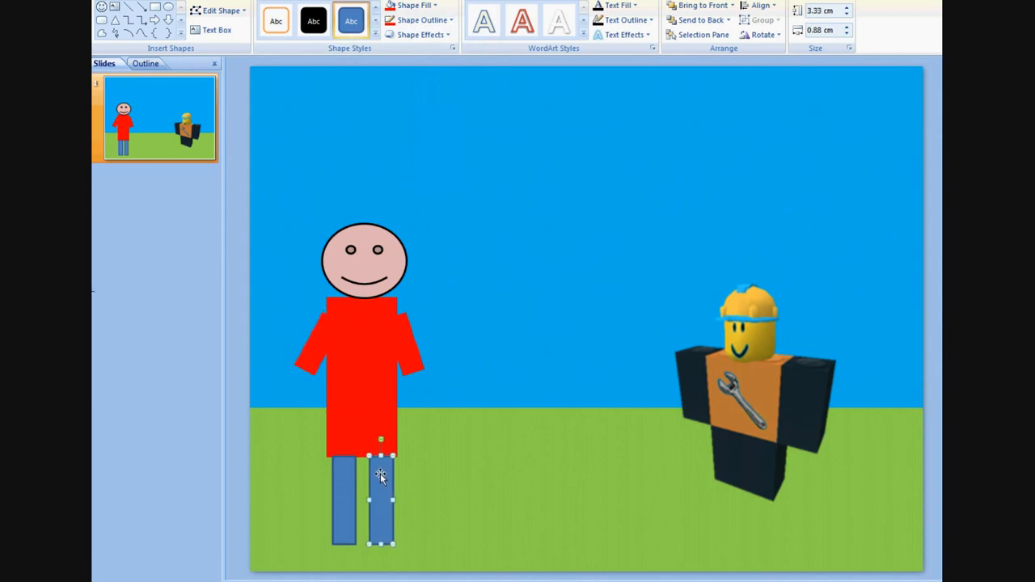
{"action": "left_click", "coordinate": [413, 5]}
{"action": "left_click", "coordinate": [424, 105]}
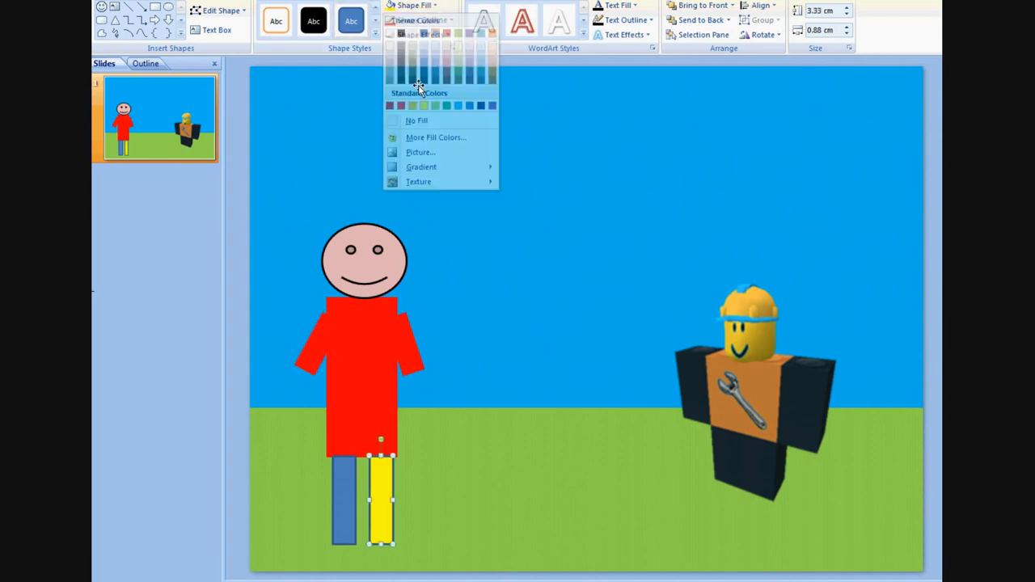
{"action": "left_click", "coordinate": [440, 35]}
{"action": "left_click", "coordinate": [441, 20]}
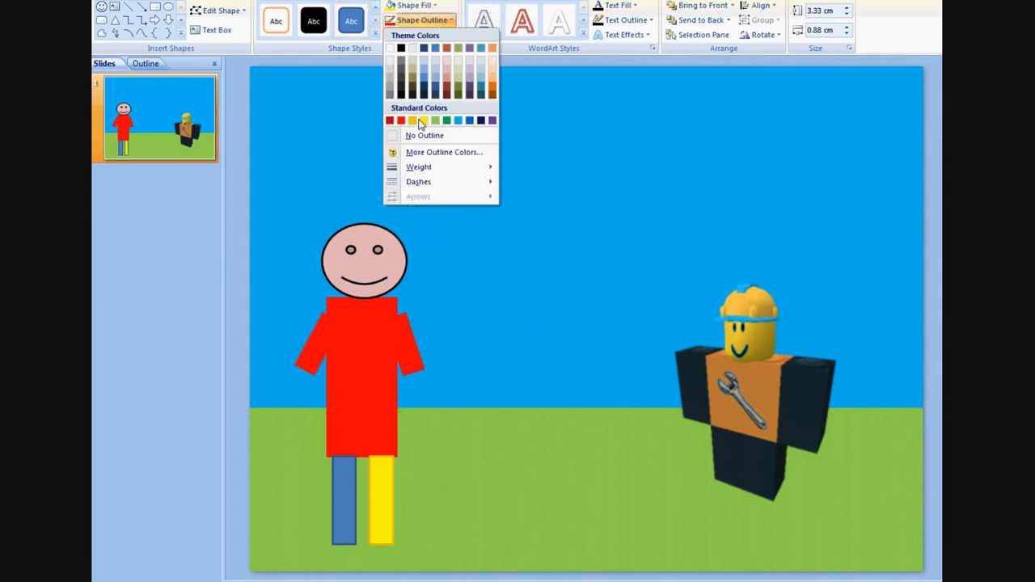
{"action": "left_click", "coordinate": [420, 122]}
- Color the figure's left-hand leg yellow to match the other leg
{"action": "left_click", "coordinate": [344, 486]}
{"action": "left_click", "coordinate": [391, 6]}
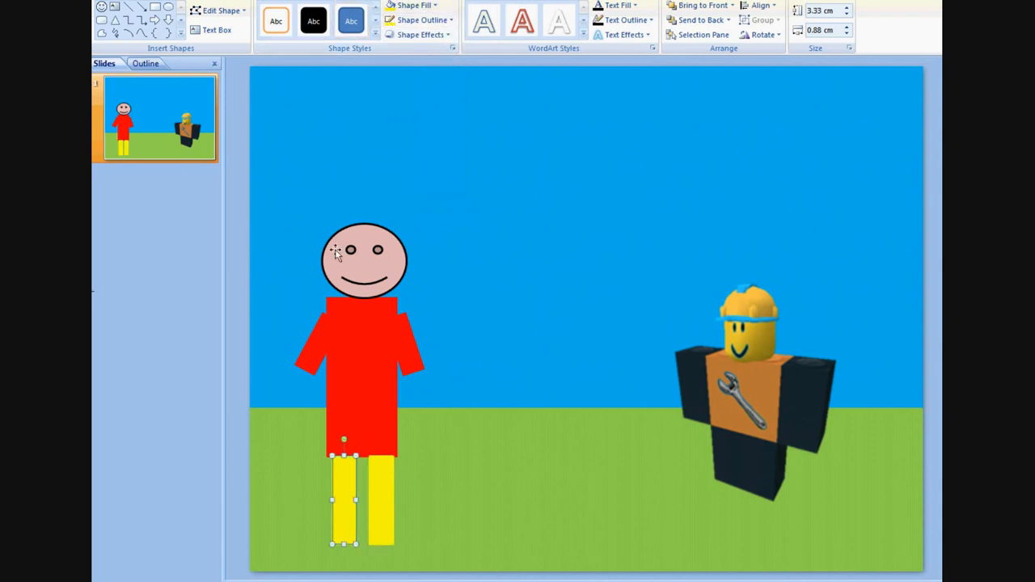
{"action": "left_click", "coordinate": [243, 304]}
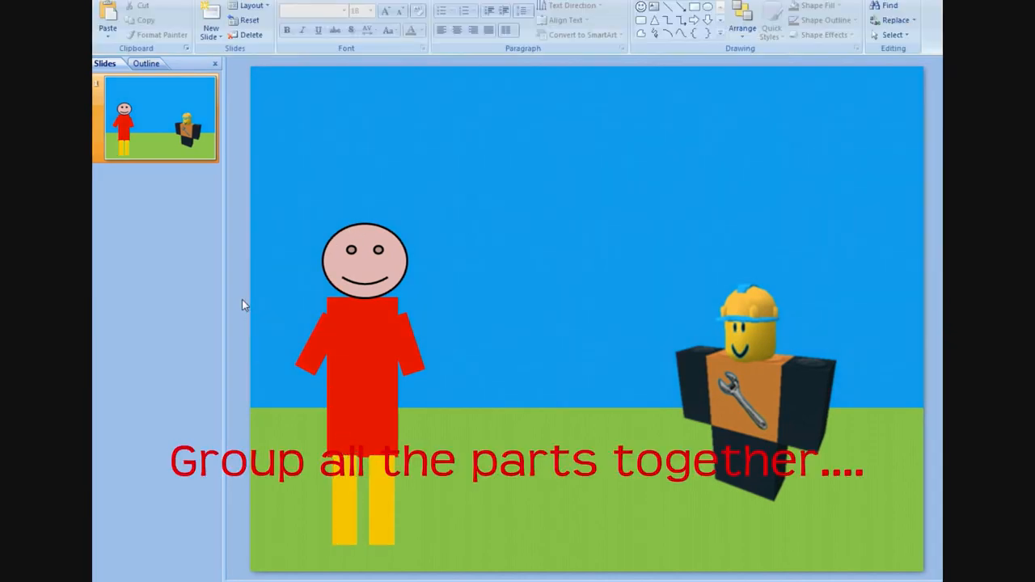
- Group the head, face, body, arms and legs of the drawn figure into one object
{"action": "left_click_drag", "start_coordinate": [239, 242], "coordinate": [465, 530]}
{"action": "left_click", "coordinate": [246, 258]}
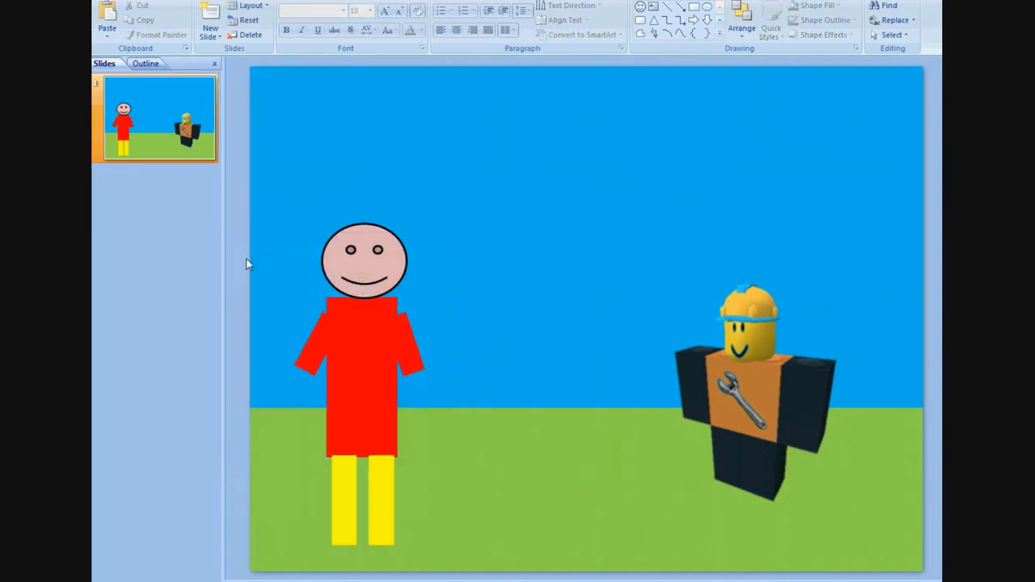
{"action": "left_click_drag", "start_coordinate": [234, 213], "coordinate": [490, 571]}
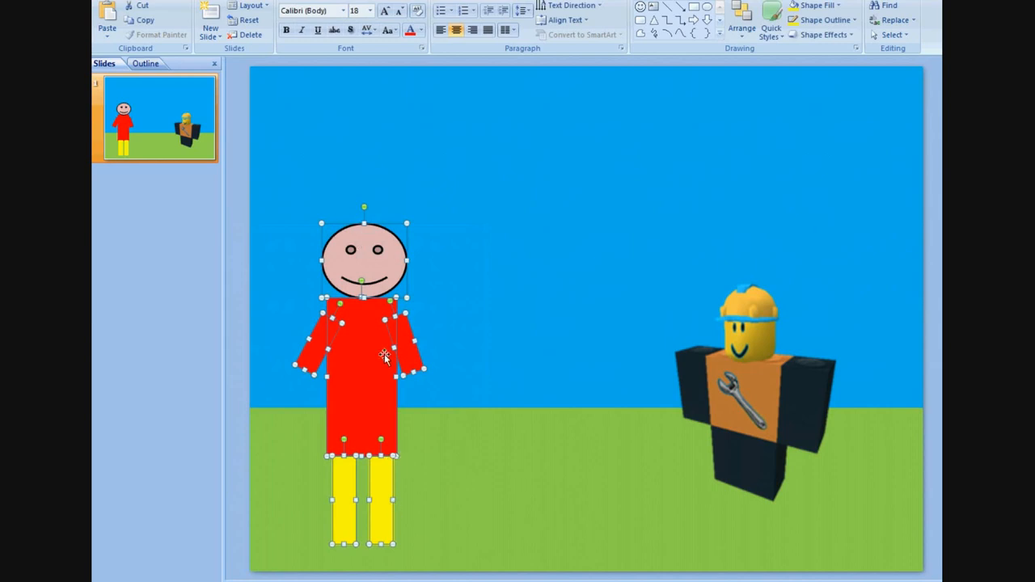
{"action": "right_click", "coordinate": [364, 369]}
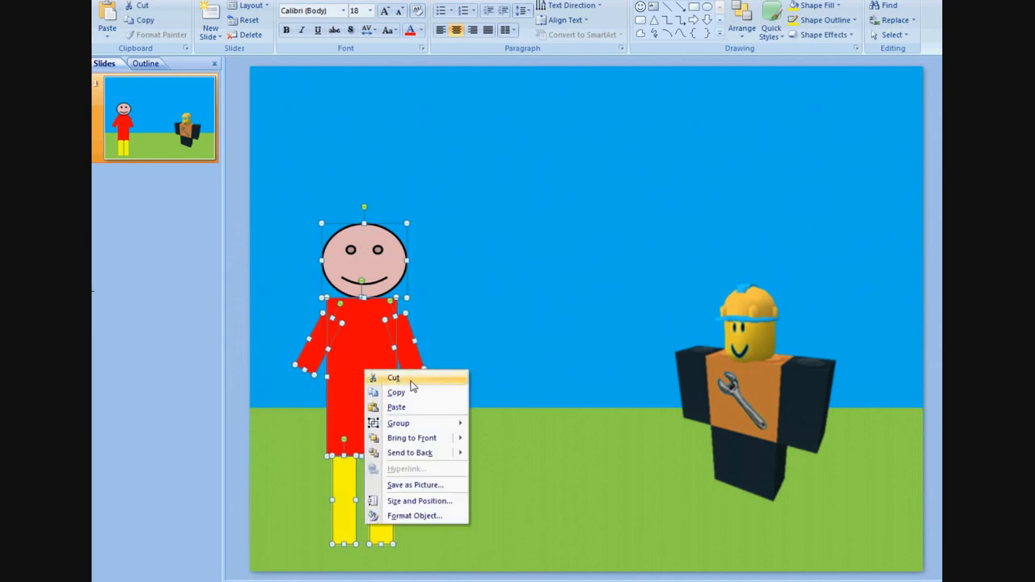
{"action": "mouse_move", "coordinate": [408, 425]}
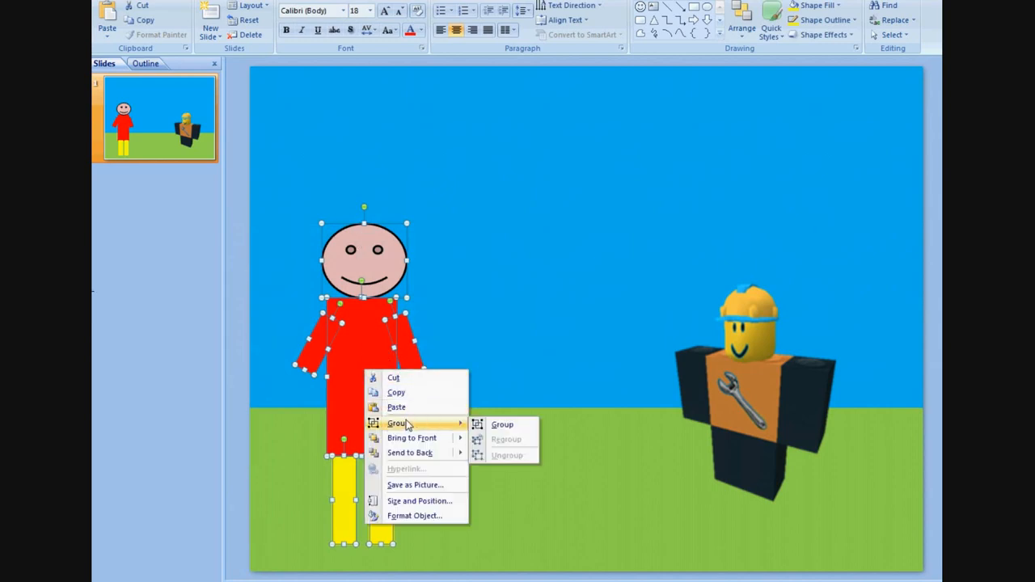
{"action": "left_click", "coordinate": [488, 431]}
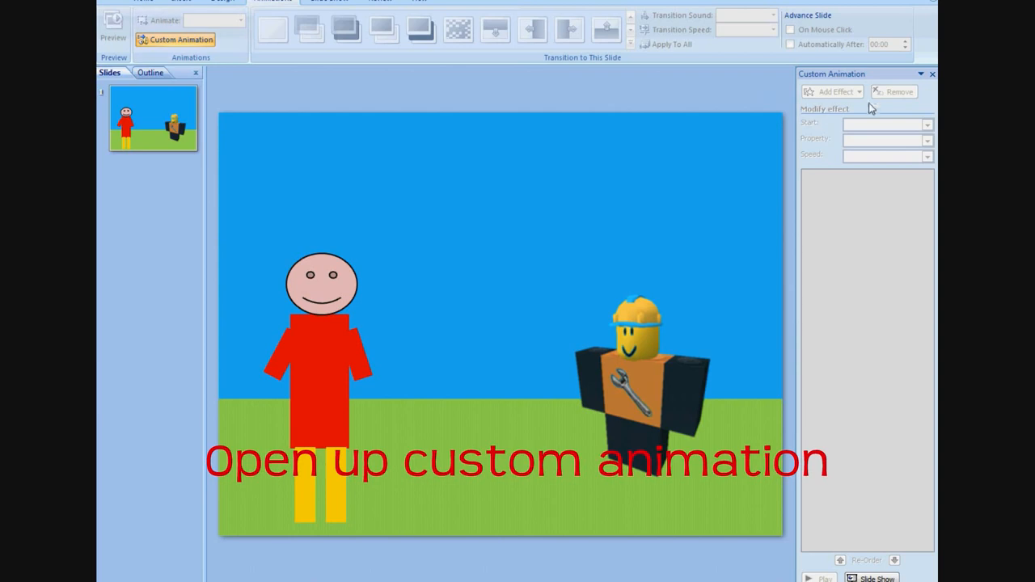
- Shift the figure closer to the slide's left edge and give it a straight-line custom motion path running right to the web character
{"action": "left_click", "coordinate": [321, 378]}
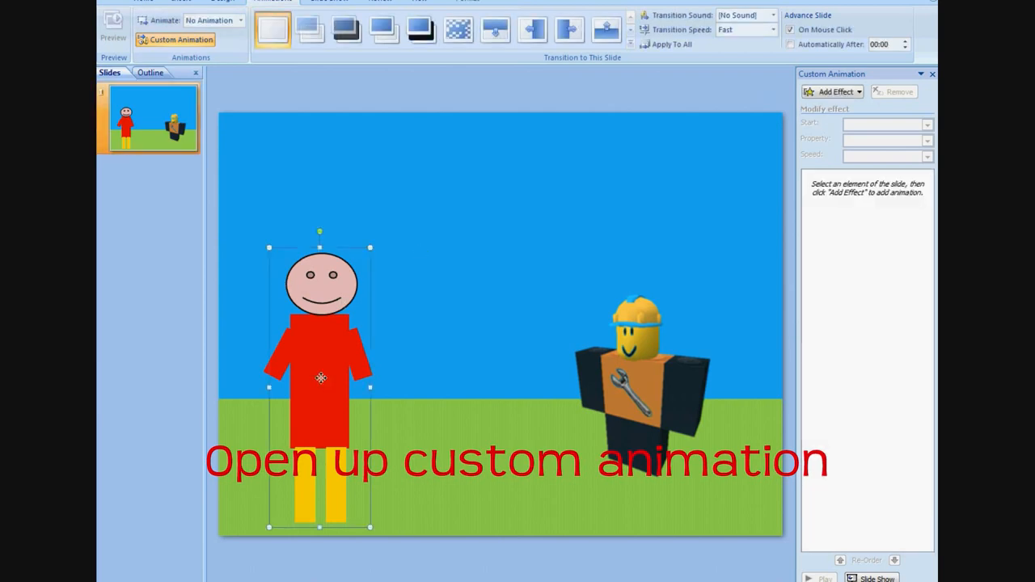
{"action": "left_click_drag", "start_coordinate": [321, 378], "coordinate": [290, 373]}
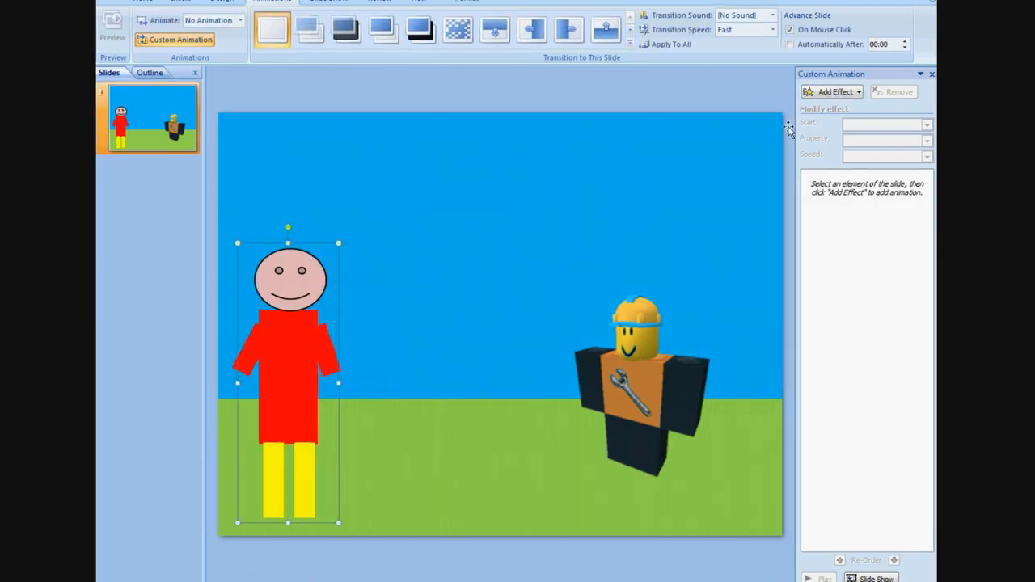
{"action": "left_click", "coordinate": [859, 93]}
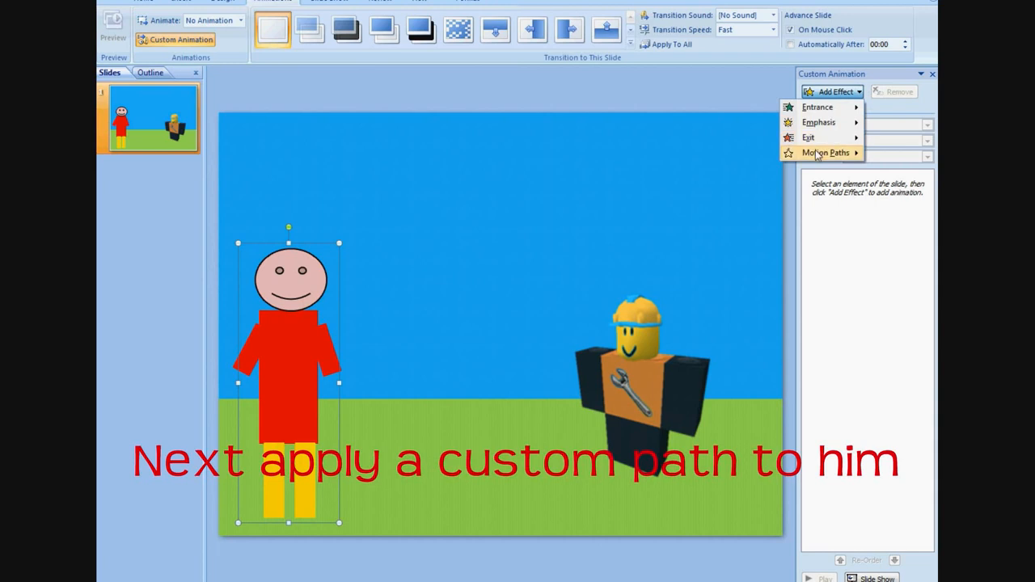
{"action": "mouse_move", "coordinate": [817, 154]}
{"action": "mouse_move", "coordinate": [728, 263]}
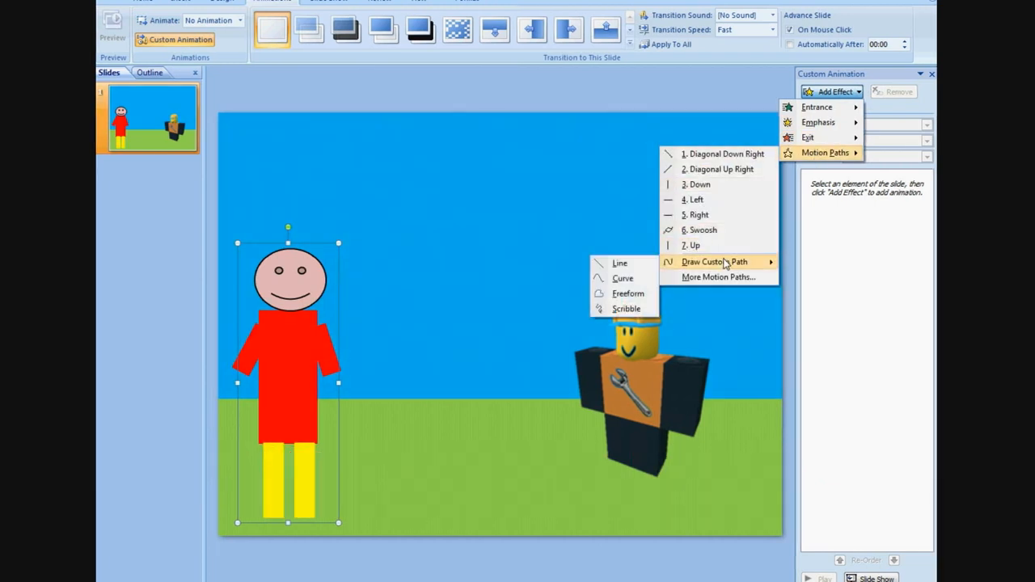
{"action": "left_click", "coordinate": [620, 263]}
{"action": "left_click_drag", "start_coordinate": [274, 385], "coordinate": [553, 378]}
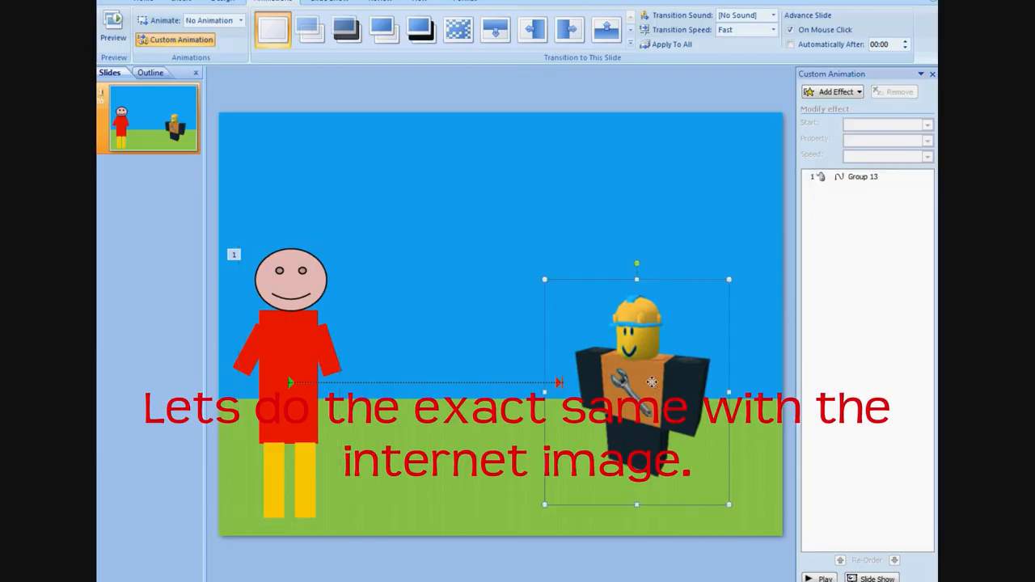
- Move the web character toward the slide's right edge and give it a straight-line custom motion path running left toward the figure
{"action": "left_click_drag", "start_coordinate": [648, 387], "coordinate": [703, 392]}
{"action": "left_click", "coordinate": [833, 91]}
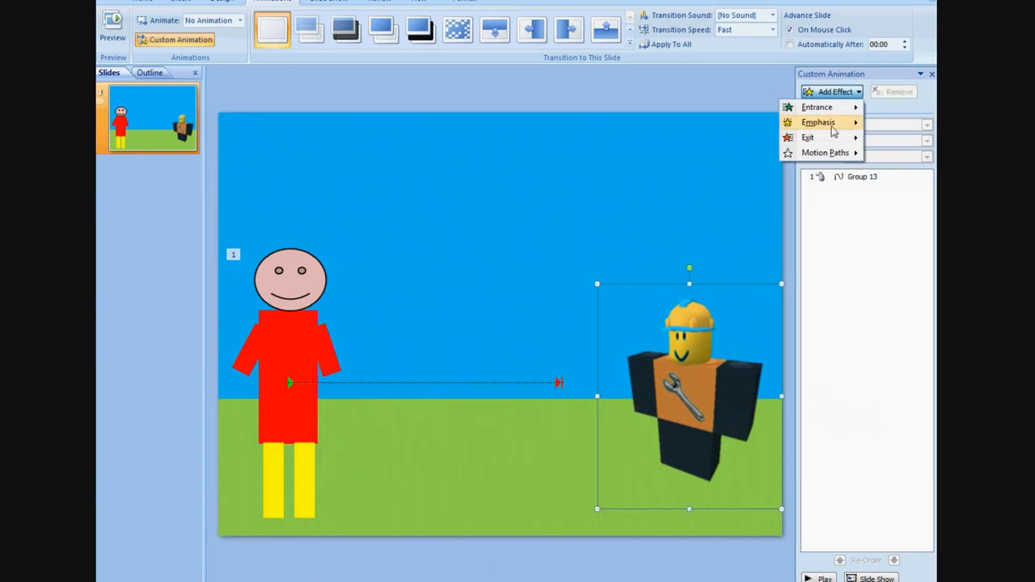
{"action": "mouse_move", "coordinate": [829, 153]}
{"action": "mouse_move", "coordinate": [739, 265]}
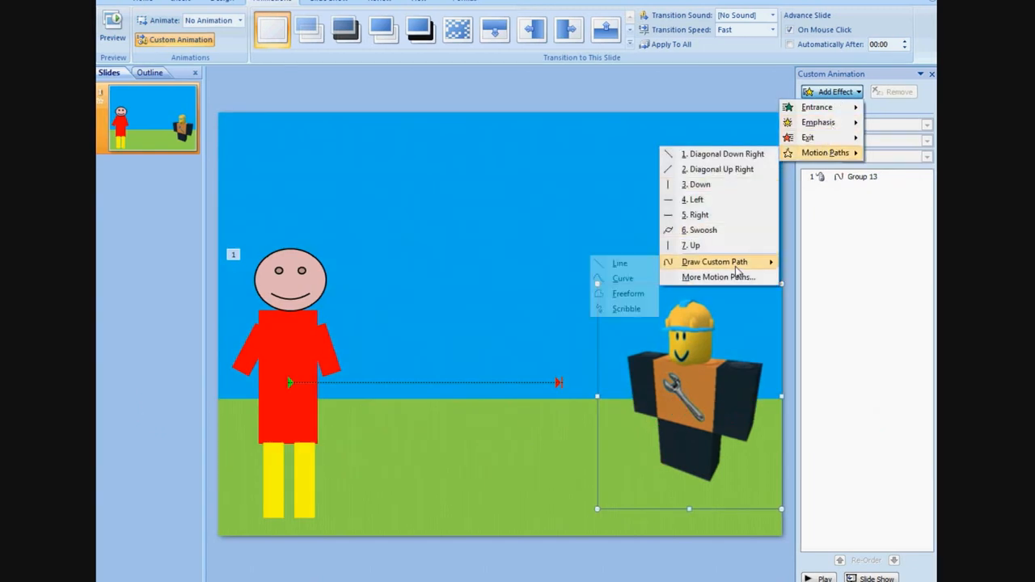
{"action": "left_click", "coordinate": [623, 269]}
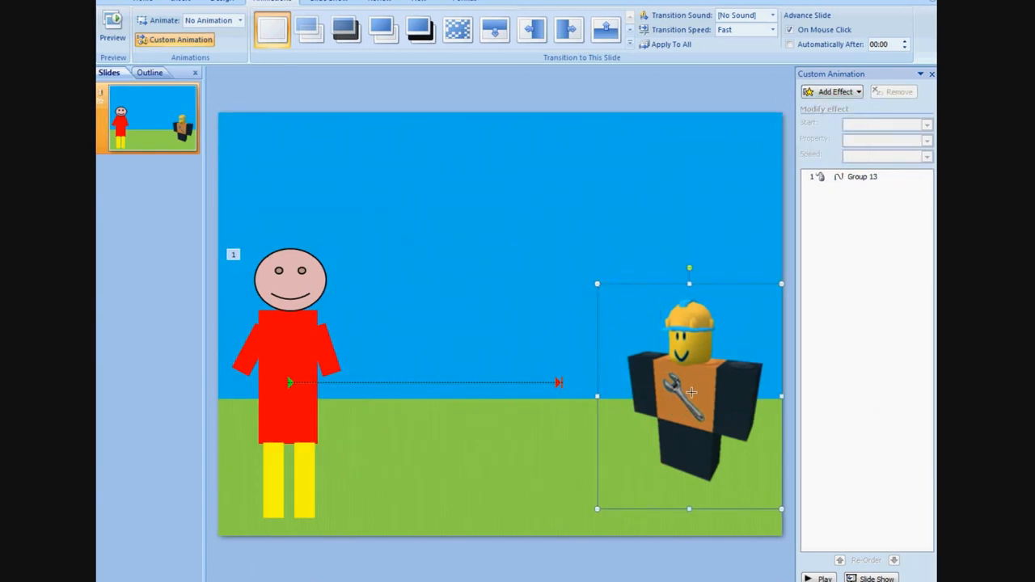
{"action": "mouse_move", "coordinate": [692, 392]}
{"action": "left_mouse_down"}
{"action": "mouse_move", "coordinate": [332, 401]}
{"action": "mouse_move", "coordinate": [385, 380]}
{"action": "left_mouse_up"}
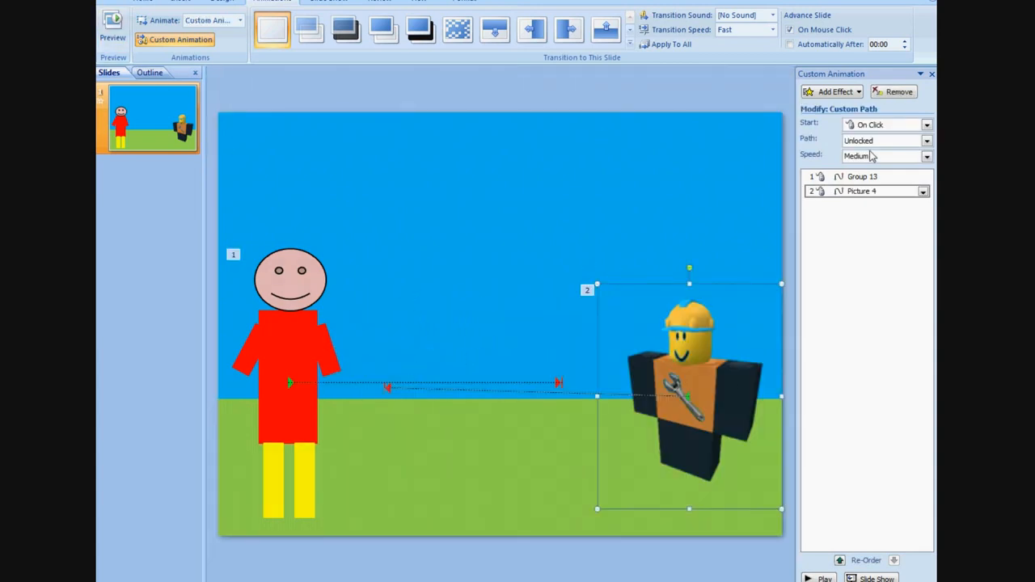
- Set the web character's motion path to start With Previous
{"action": "left_click", "coordinate": [927, 127]}
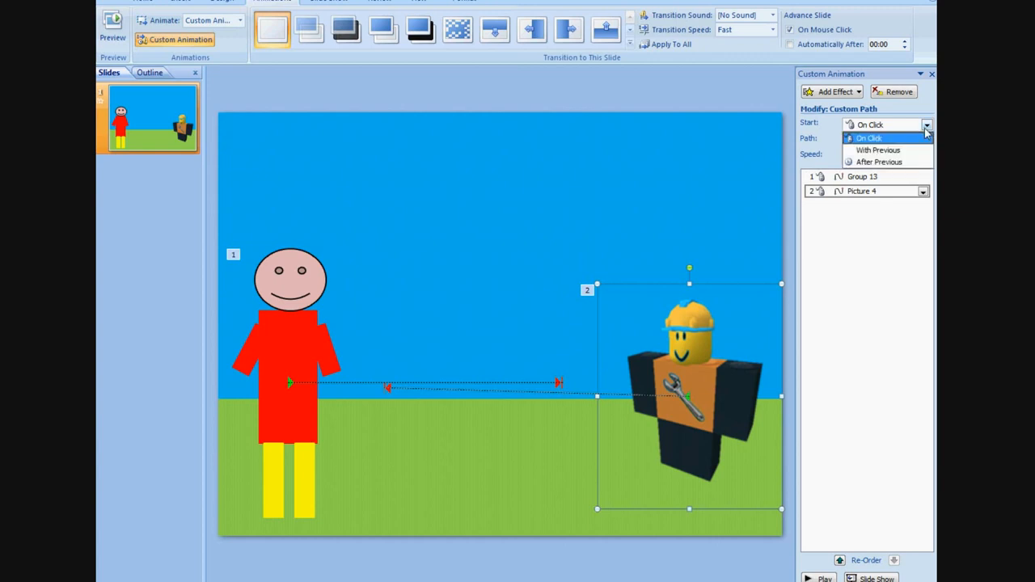
{"action": "left_click", "coordinate": [867, 151]}
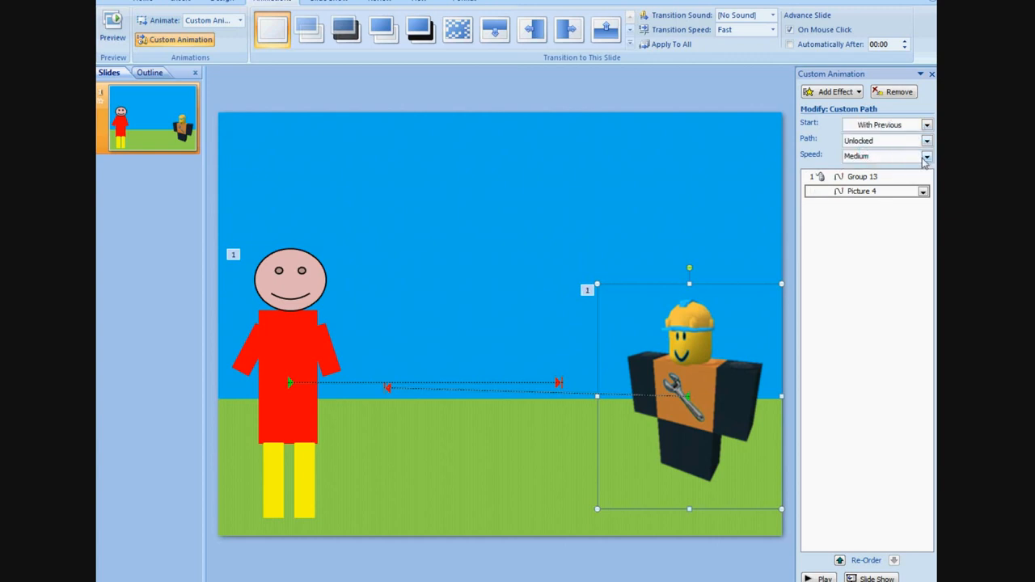
- Try the web character's path at Very Slow, Slow, Medium, Fast and Very Fast, and set the speed back to Medium
{"action": "left_click", "coordinate": [926, 157]}
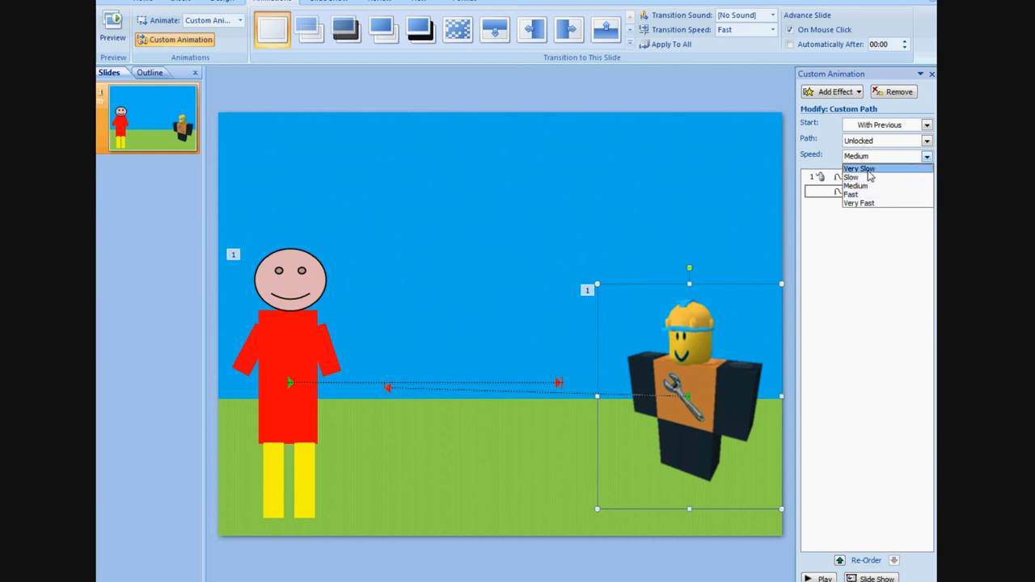
{"action": "left_click", "coordinate": [866, 169]}
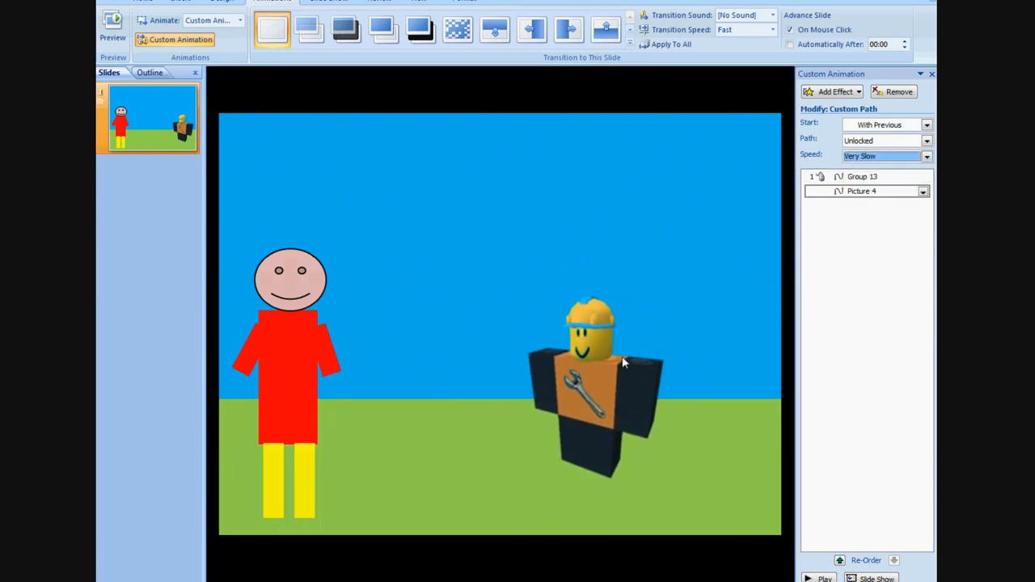
{"action": "left_click", "coordinate": [928, 157]}
{"action": "left_click", "coordinate": [864, 180]}
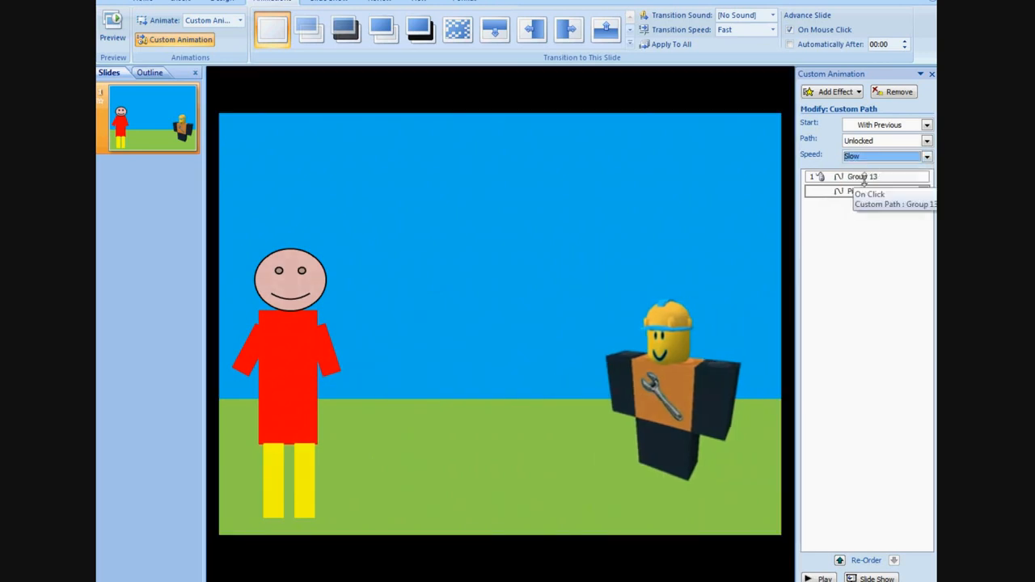
{"action": "left_click", "coordinate": [927, 157]}
{"action": "left_click", "coordinate": [869, 187]}
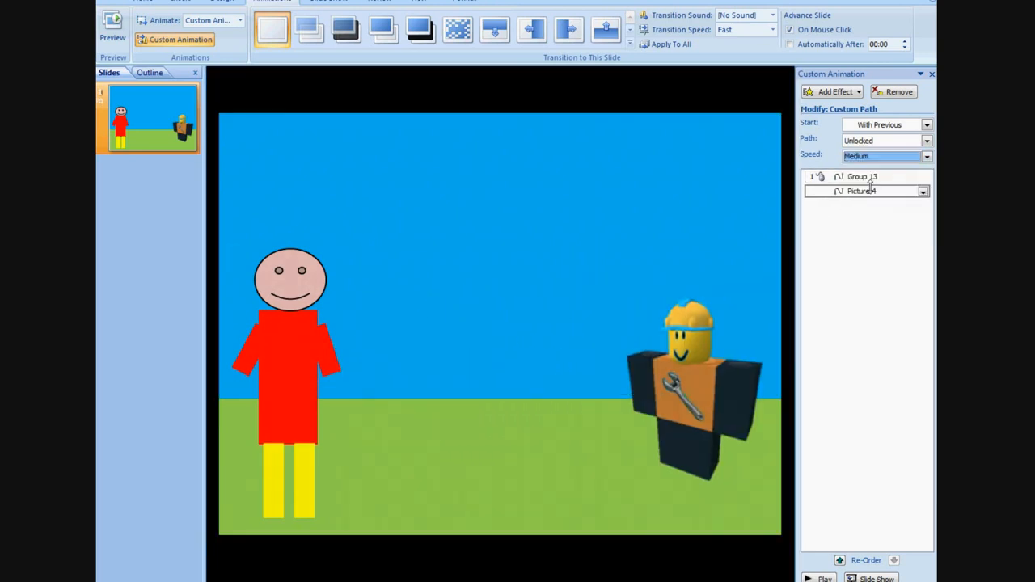
{"action": "left_click", "coordinate": [927, 157]}
{"action": "left_click", "coordinate": [862, 197]}
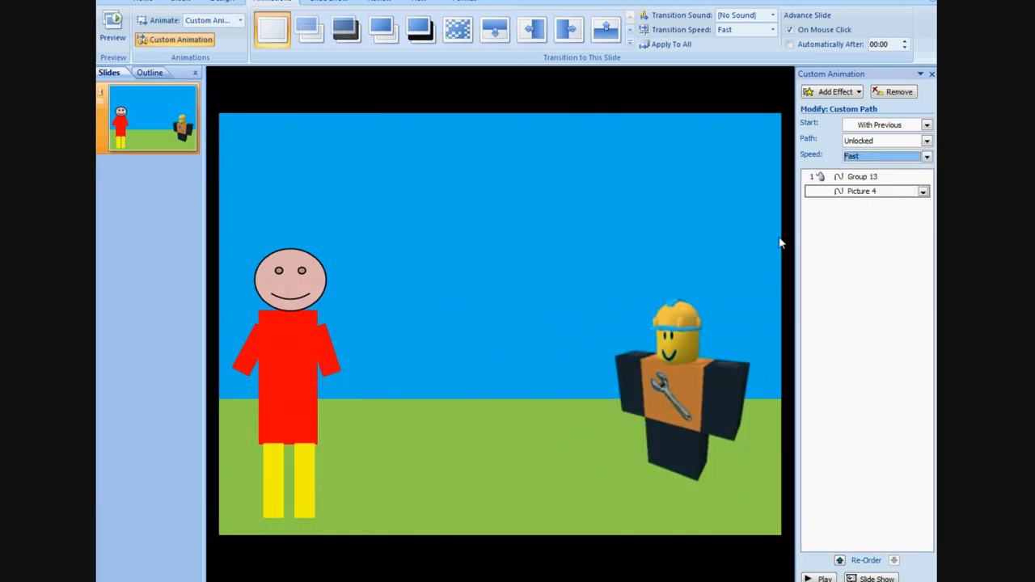
{"action": "left_click", "coordinate": [927, 157]}
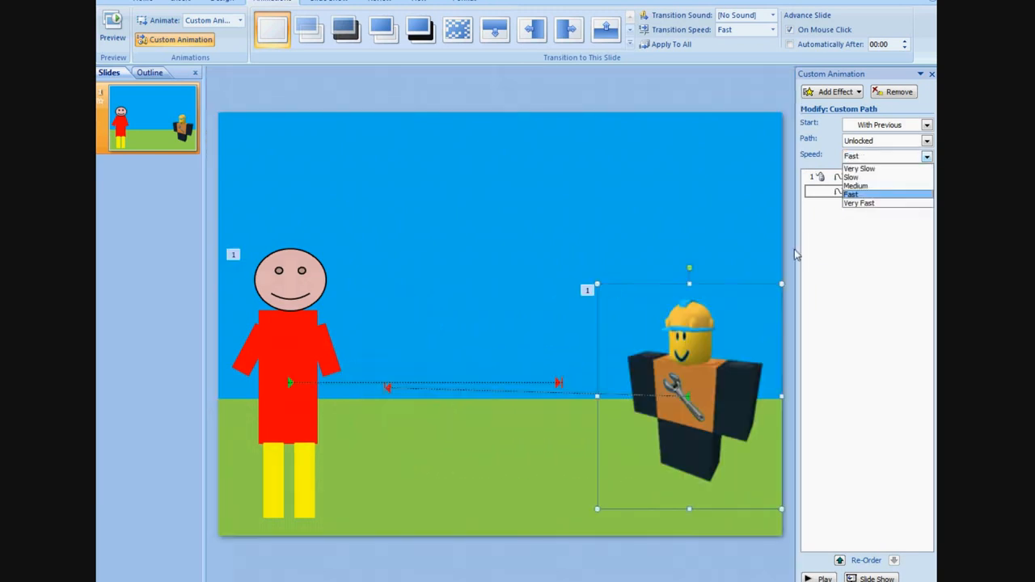
{"action": "left_click", "coordinate": [864, 203]}
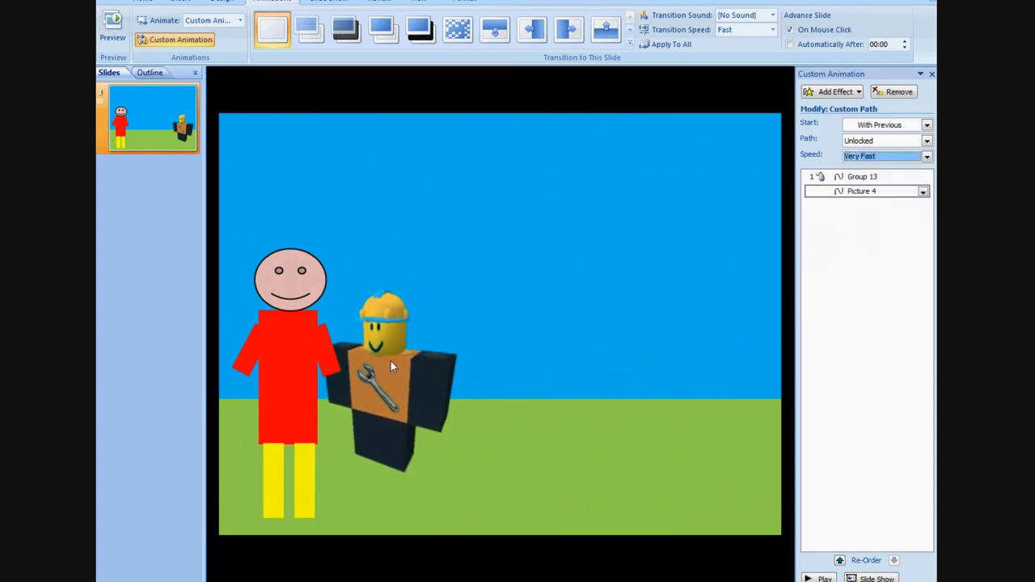
{"action": "left_click", "coordinate": [927, 157]}
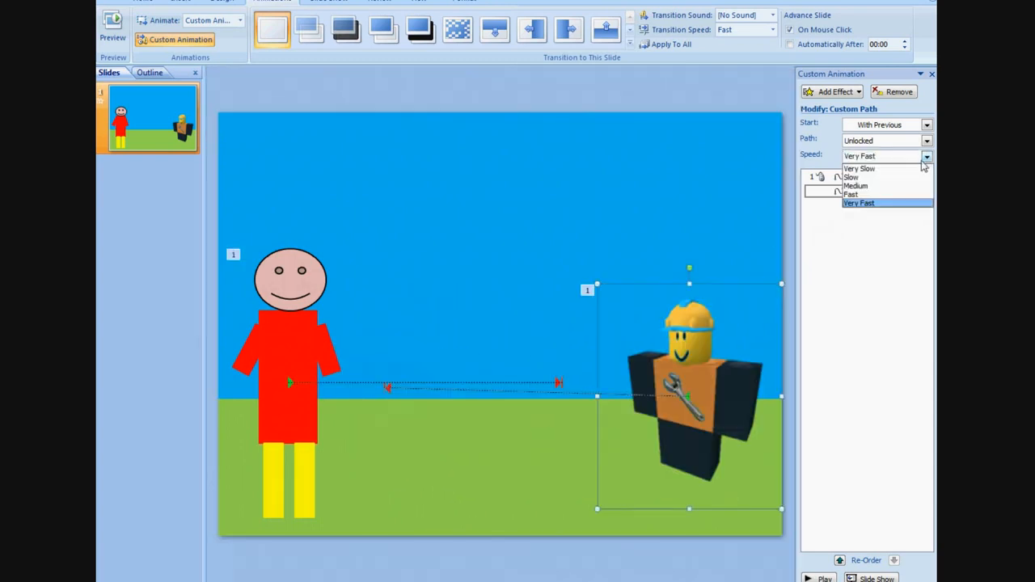
{"action": "left_click", "coordinate": [868, 188]}
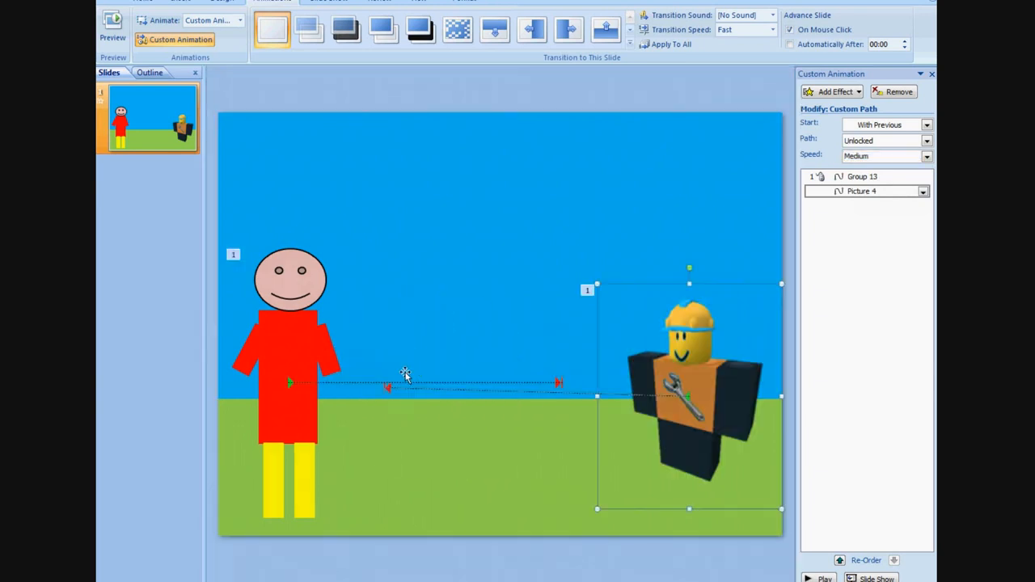
- Set the drawn figure's motion path to start With Previous and preview the slide's animations
{"action": "left_click", "coordinate": [295, 344]}
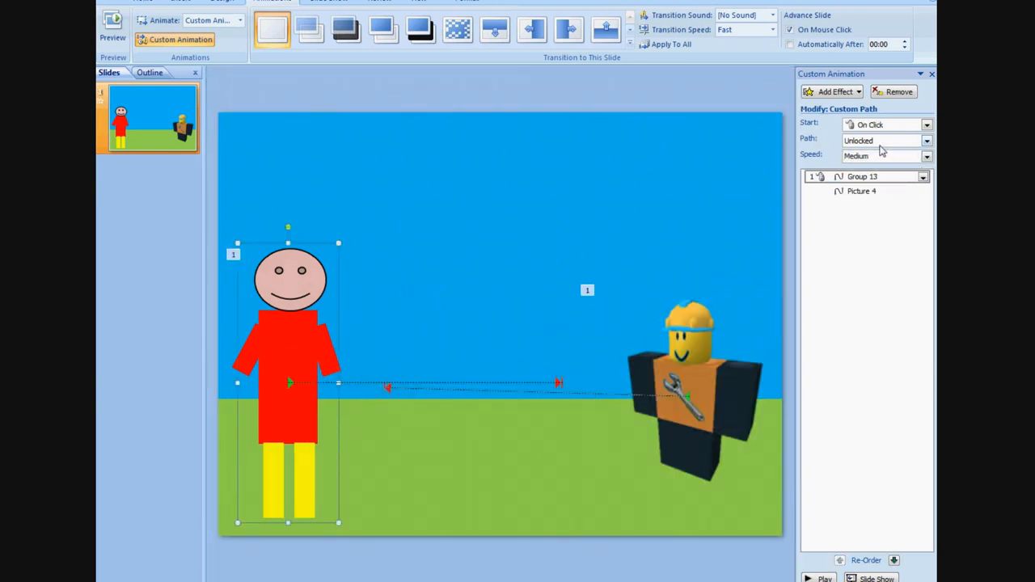
{"action": "left_click", "coordinate": [889, 177]}
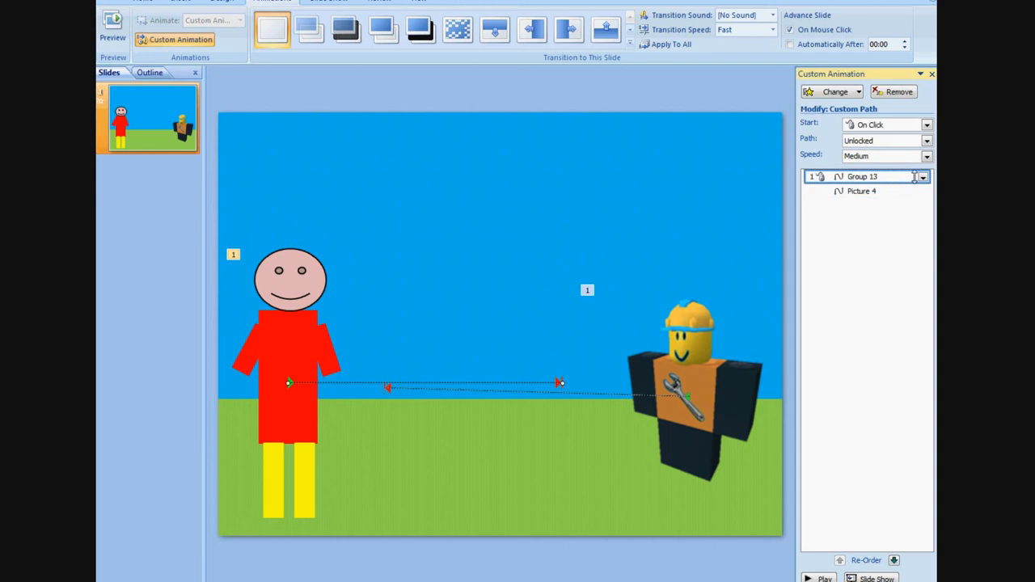
{"action": "left_click", "coordinate": [923, 177]}
{"action": "left_click", "coordinate": [863, 206]}
{"action": "left_click", "coordinate": [515, 242]}
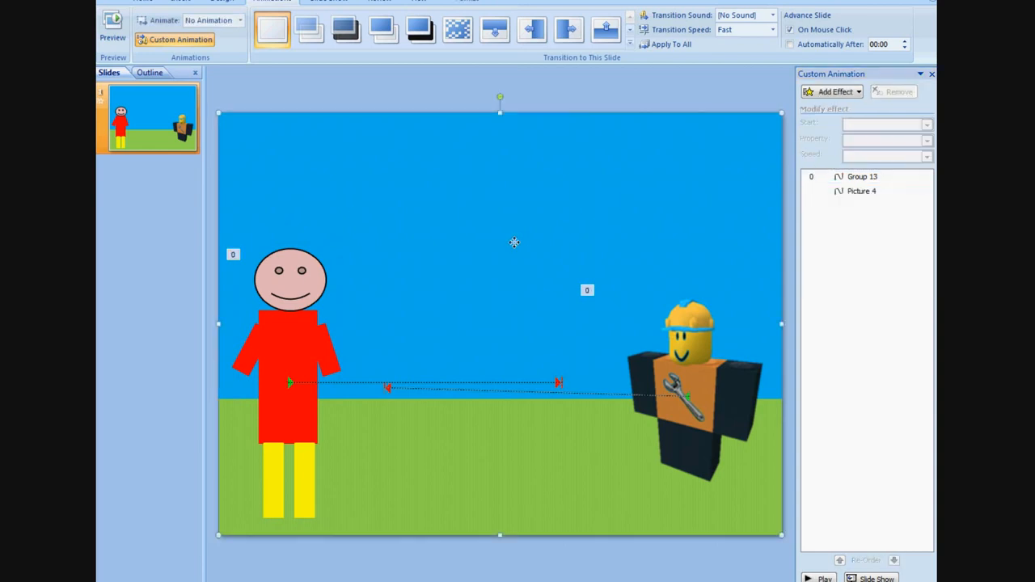
{"action": "left_click", "coordinate": [113, 28]}
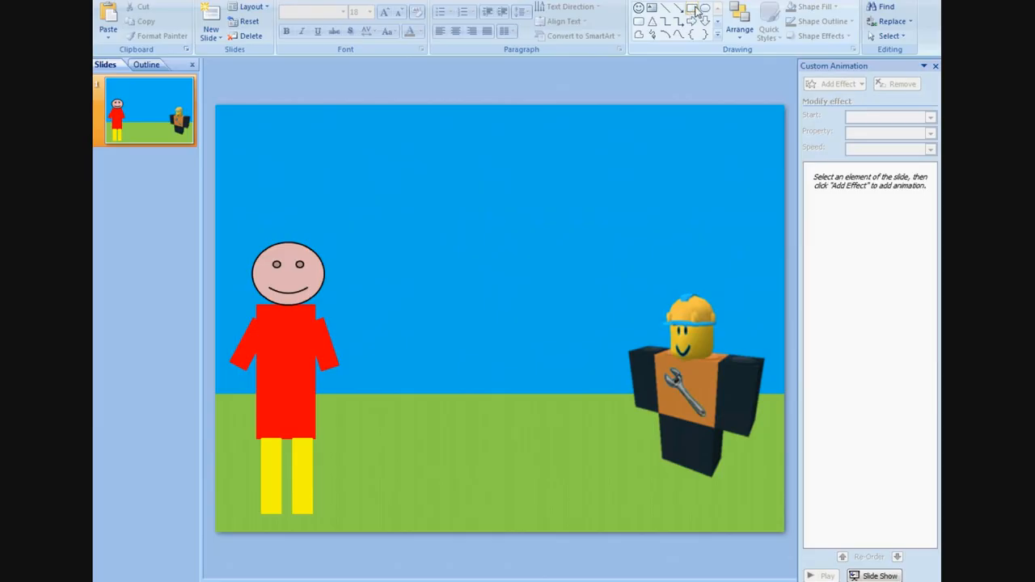
- Draw a thin rectangle, size it to about 2.2 by 0.2 cm, and stack it above a copy beside the web character's face
{"action": "left_click", "coordinate": [693, 9]}
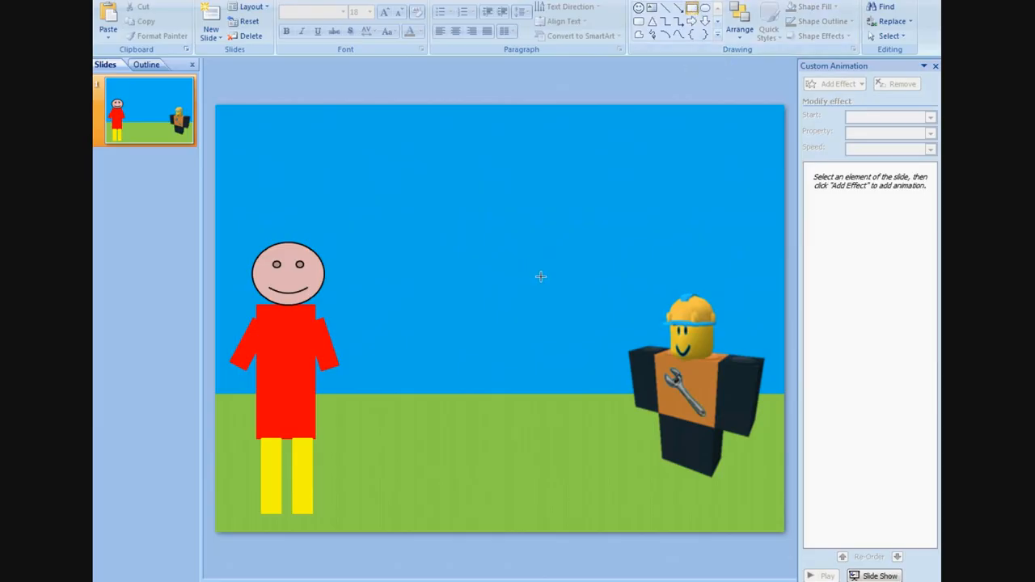
{"action": "left_click_drag", "start_coordinate": [469, 281], "coordinate": [586, 286]}
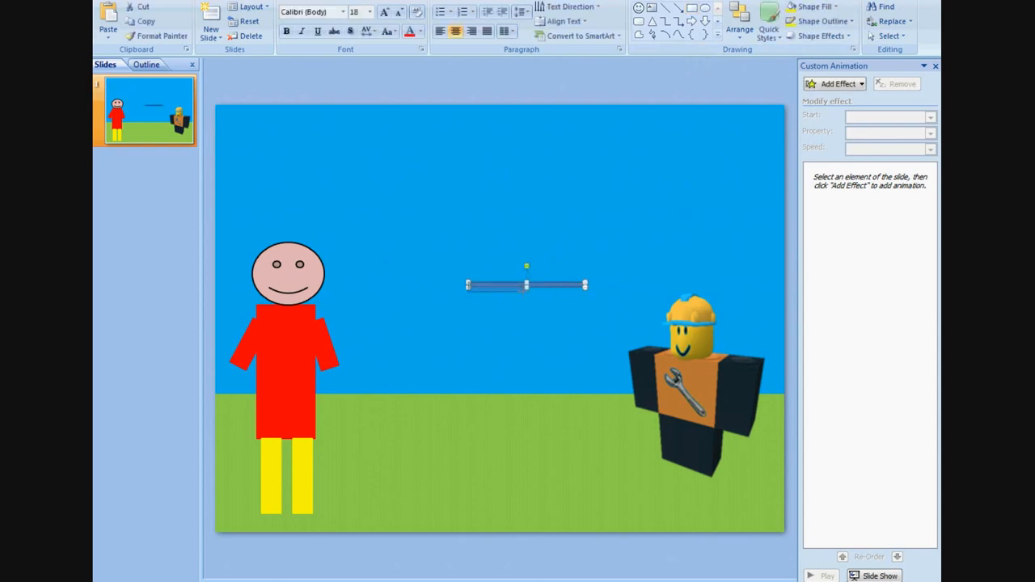
{"action": "left_click_drag", "start_coordinate": [585, 284], "coordinate": [641, 340]}
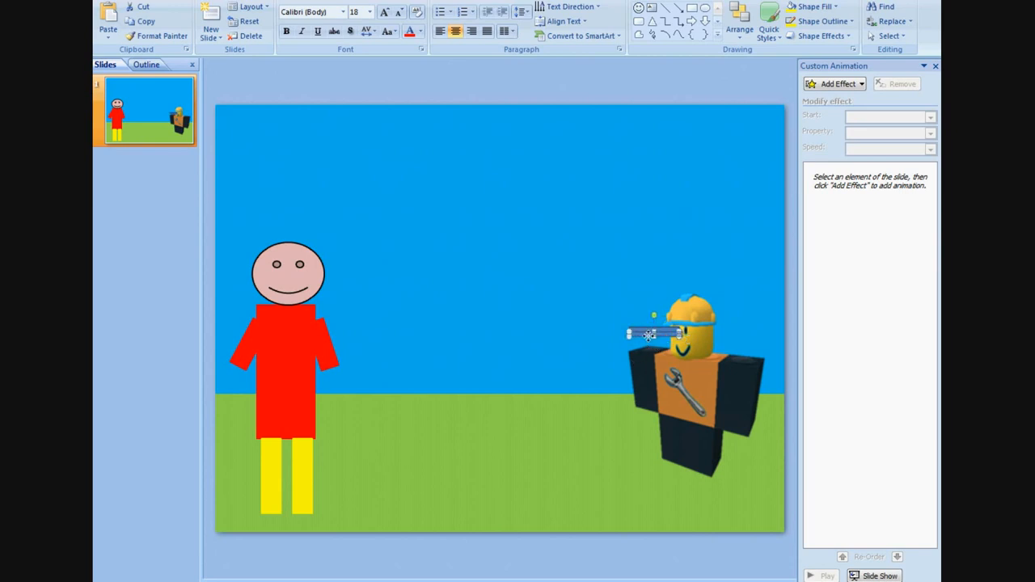
{"action": "key", "text": "Right"}
{"action": "left_click_drag", "start_coordinate": [647, 334], "coordinate": [648, 329]}
- Give the upper thin bar beside the web character's face a red fill and a black outline
{"action": "double_click", "coordinate": [647, 329]}
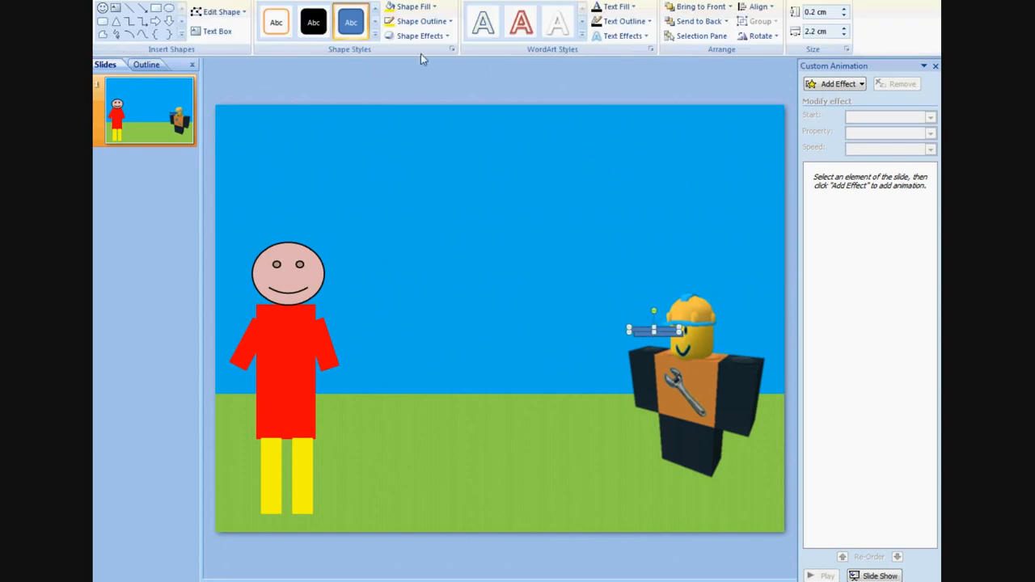
{"action": "left_click", "coordinate": [413, 6]}
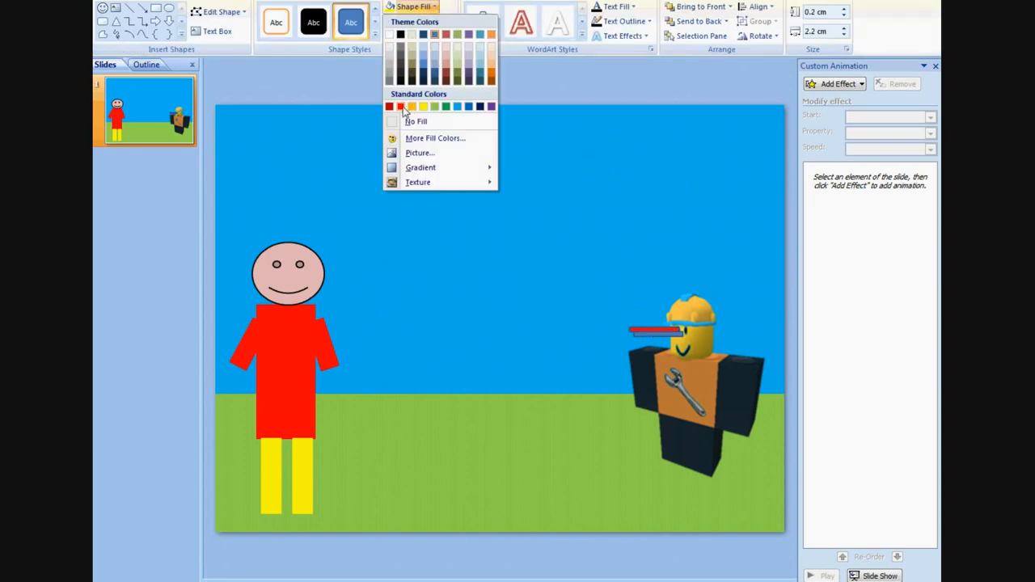
{"action": "left_click", "coordinate": [402, 108]}
{"action": "left_click", "coordinate": [421, 21]}
{"action": "left_click", "coordinate": [405, 55]}
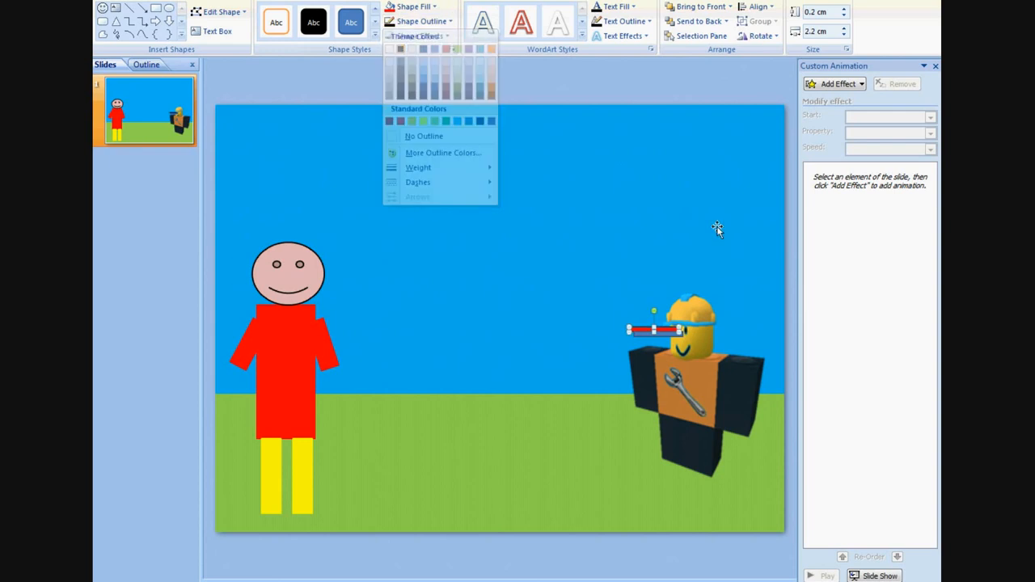
- Give the lower thin bar beside the web character's face a red fill and a black outline
{"action": "left_click_drag", "start_coordinate": [671, 332], "coordinate": [673, 335]}
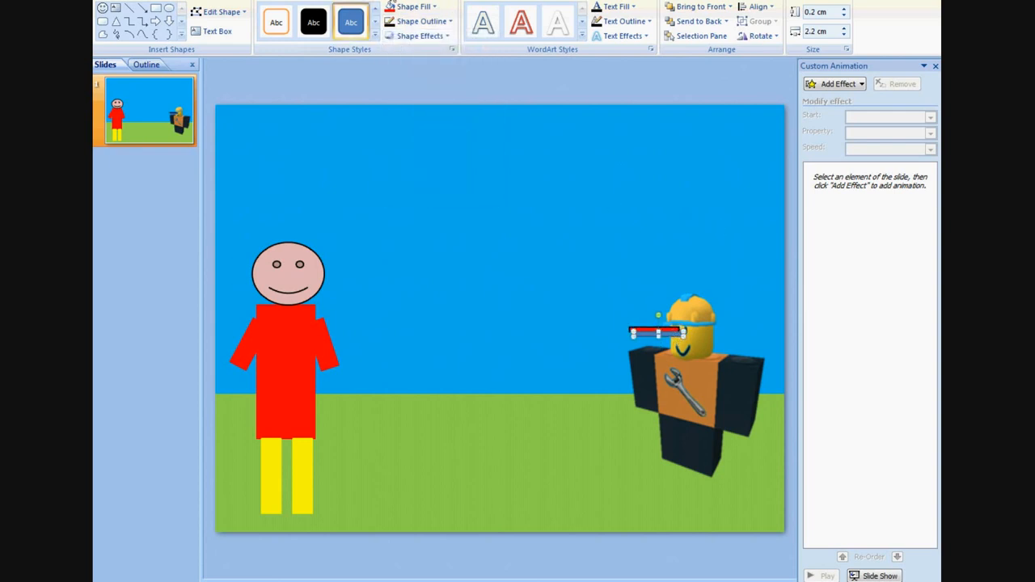
{"action": "left_click", "coordinate": [791, 303]}
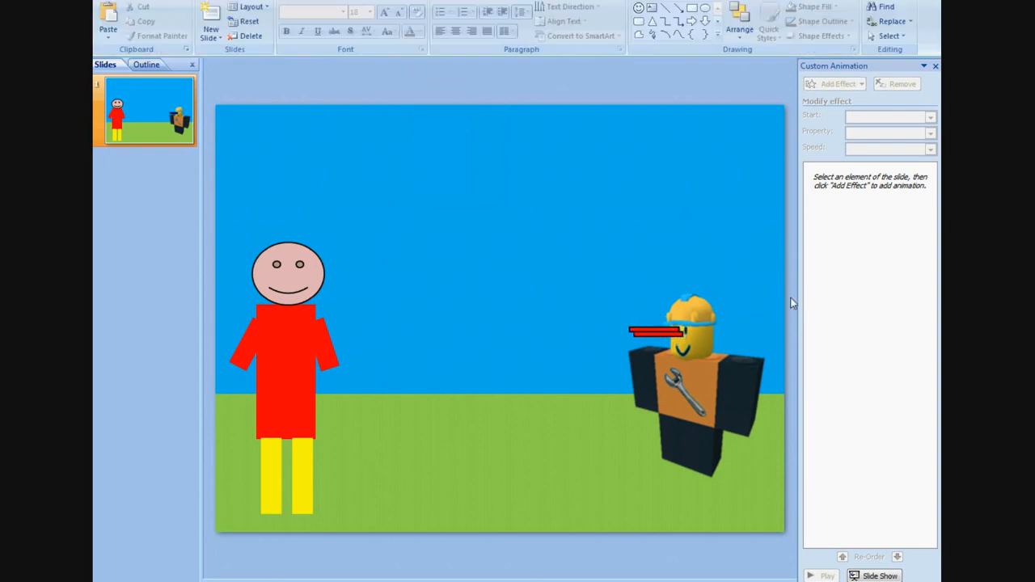
- Add a custom Curve motion path to the upper red bar, ending on the drawn figure's eye nearer the web character
{"action": "left_click", "coordinate": [661, 330]}
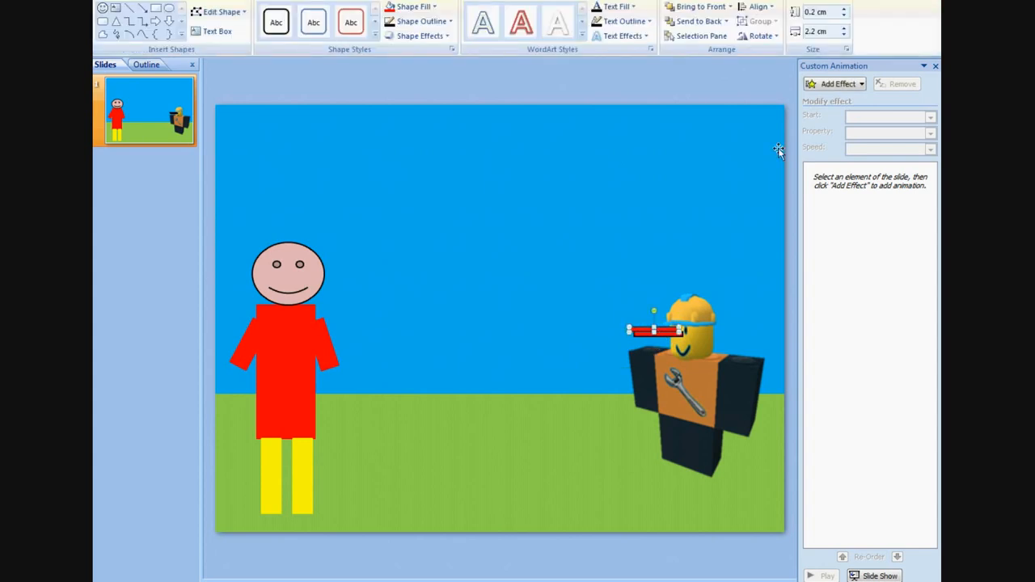
{"action": "left_click", "coordinate": [846, 85]}
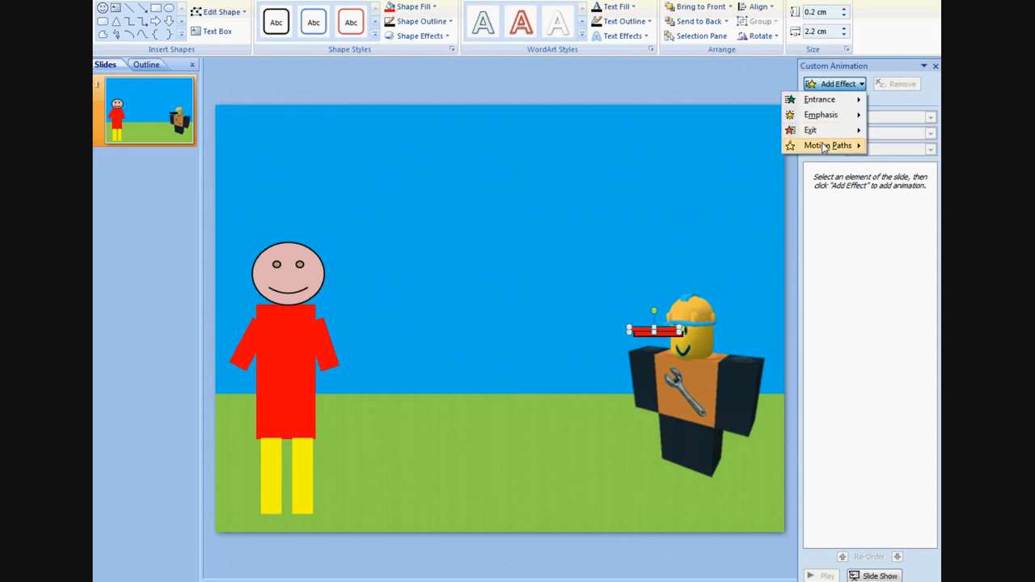
{"action": "mouse_move", "coordinate": [825, 146]}
{"action": "mouse_move", "coordinate": [716, 256]}
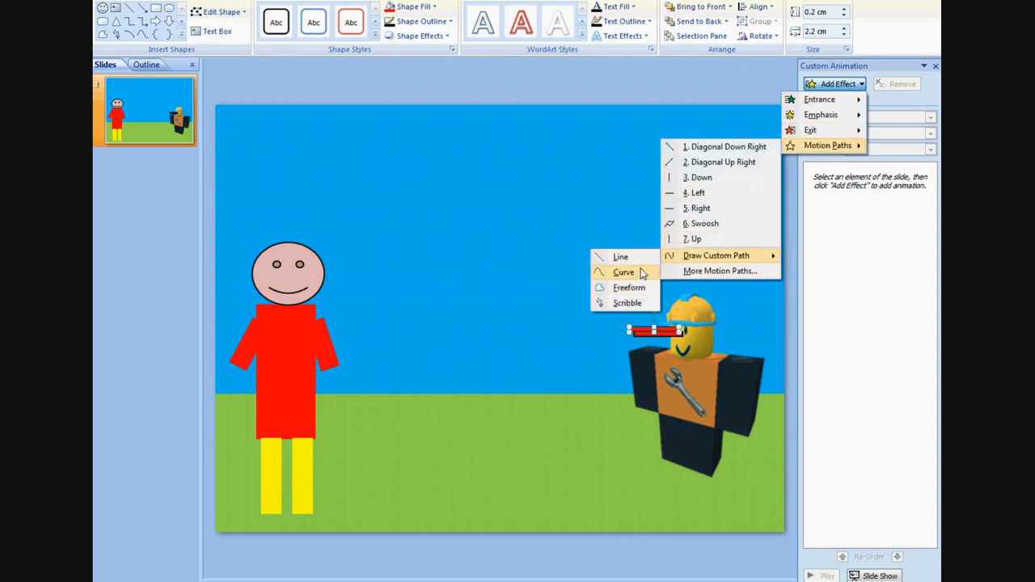
{"action": "left_click", "coordinate": [638, 272]}
{"action": "left_click", "coordinate": [680, 329]}
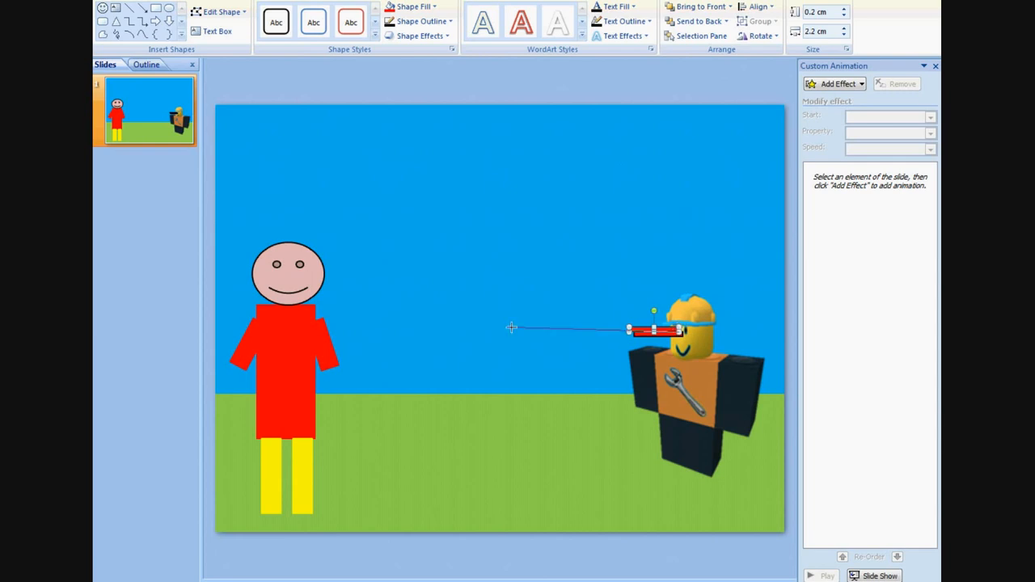
{"action": "double_click", "coordinate": [299, 264]}
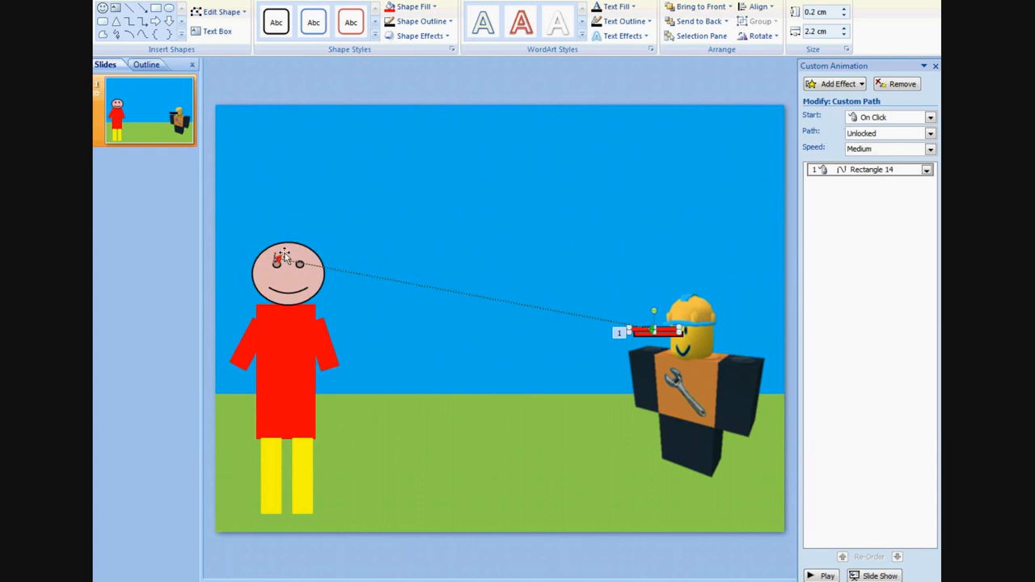
{"action": "left_click", "coordinate": [279, 257]}
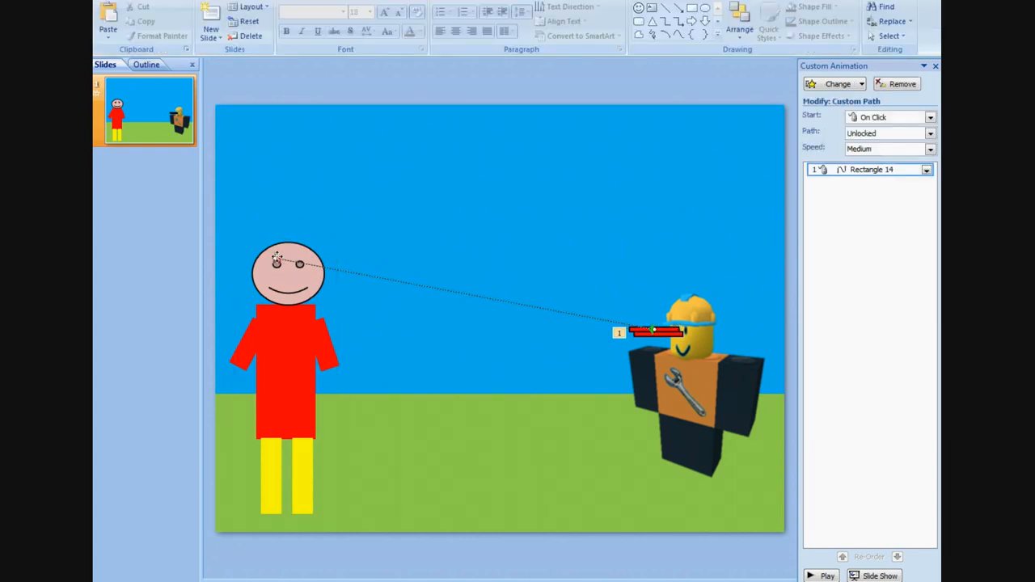
{"action": "left_click_drag", "start_coordinate": [277, 260], "coordinate": [301, 264]}
- Add a custom Line motion path to the lower red bar, ending on the drawn figure's eye farther from the web character
{"action": "left_click", "coordinate": [678, 333]}
{"action": "left_click", "coordinate": [835, 84]}
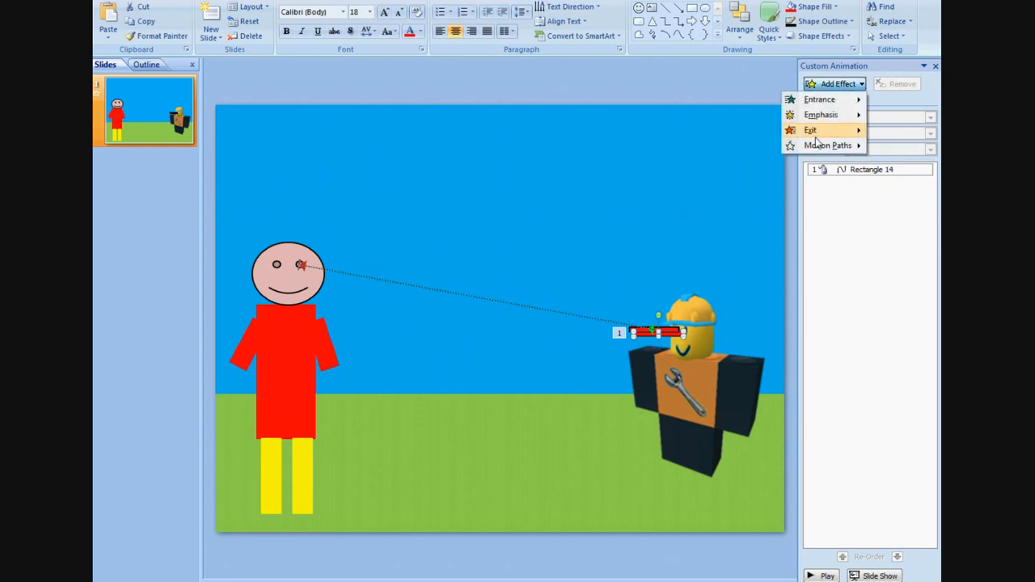
{"action": "mouse_move", "coordinate": [833, 145]}
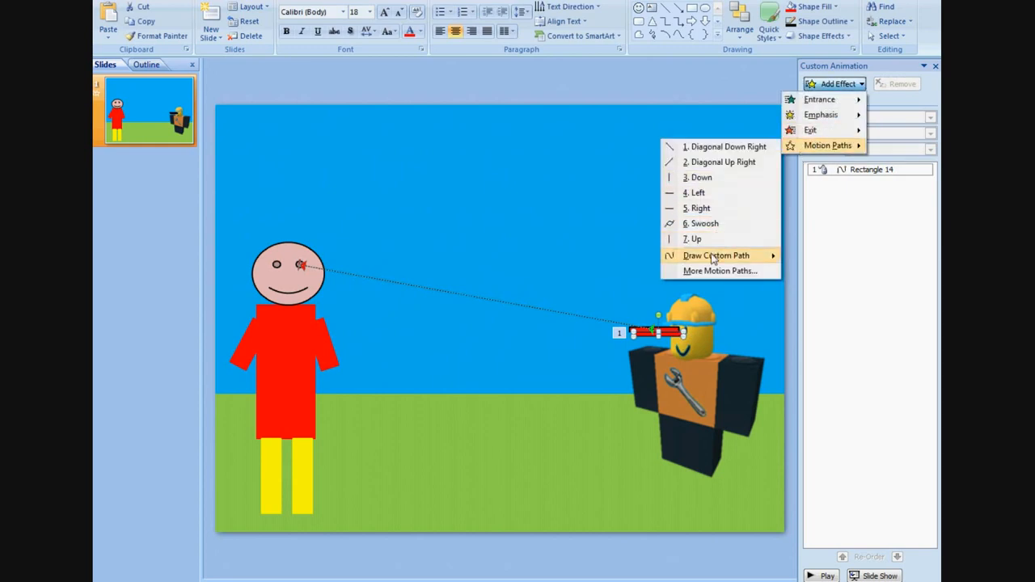
{"action": "mouse_move", "coordinate": [712, 258]}
{"action": "left_click", "coordinate": [647, 259]}
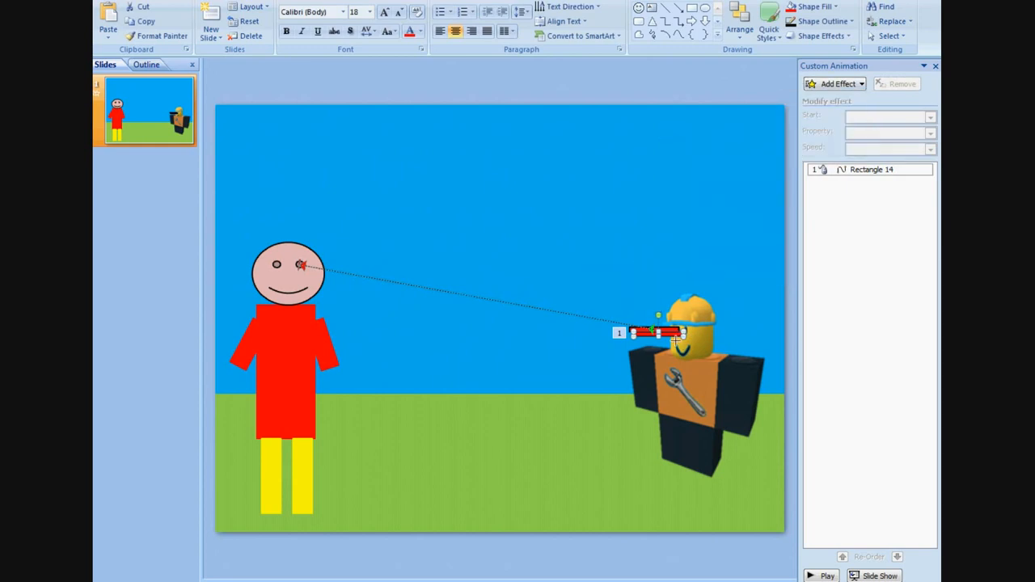
{"action": "left_click_drag", "start_coordinate": [300, 265], "coordinate": [279, 265]}
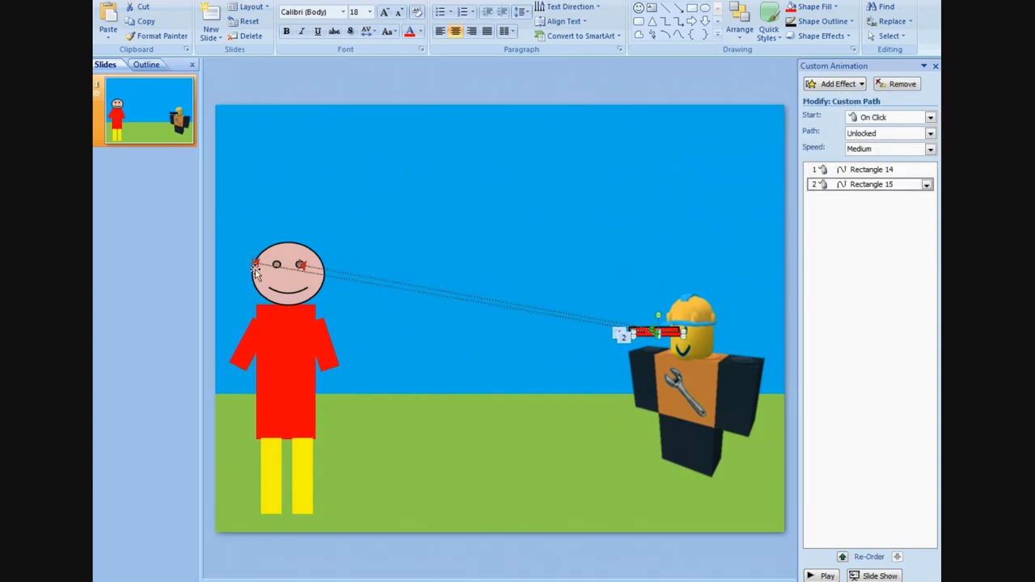
{"action": "left_click", "coordinate": [252, 265]}
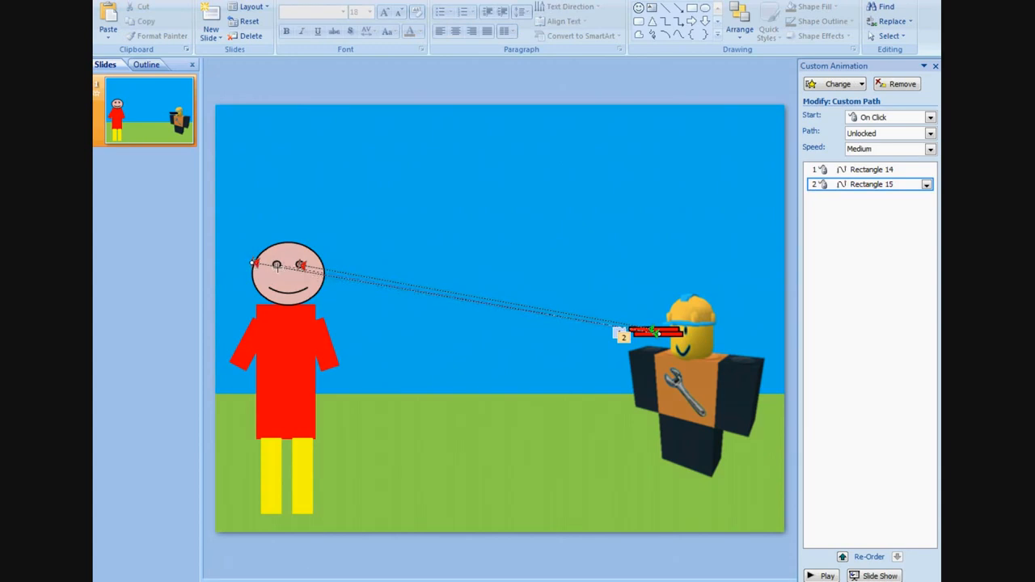
{"action": "left_click_drag", "start_coordinate": [252, 265], "coordinate": [278, 266]}
{"action": "left_click", "coordinate": [769, 93]}
- Set the motion paths of both red bars to start With Previous
{"action": "left_click", "coordinate": [856, 171]}
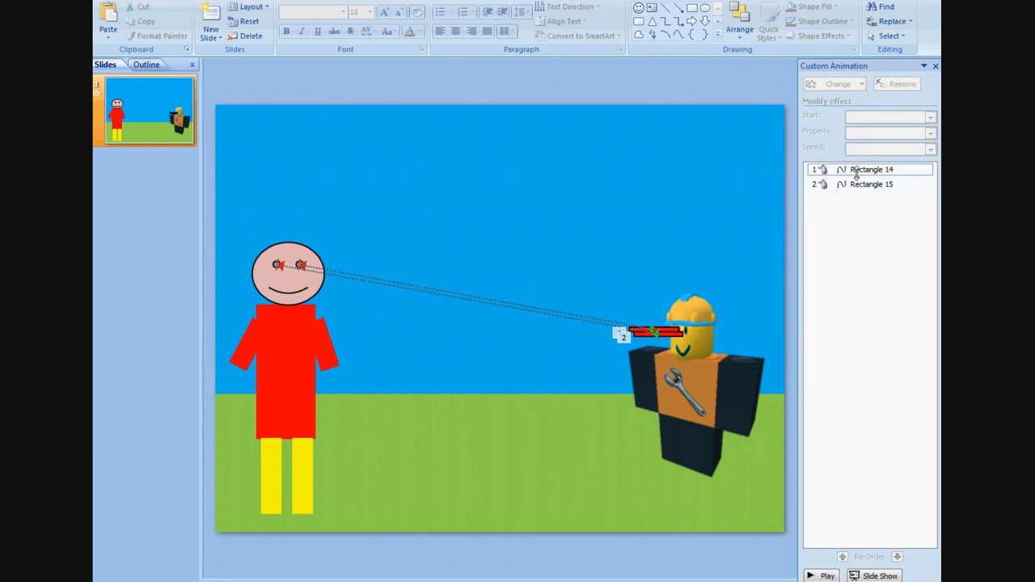
{"action": "left_click", "coordinate": [926, 169]}
{"action": "left_click", "coordinate": [882, 201]}
{"action": "left_click", "coordinate": [873, 184]}
{"action": "left_click", "coordinate": [926, 184]}
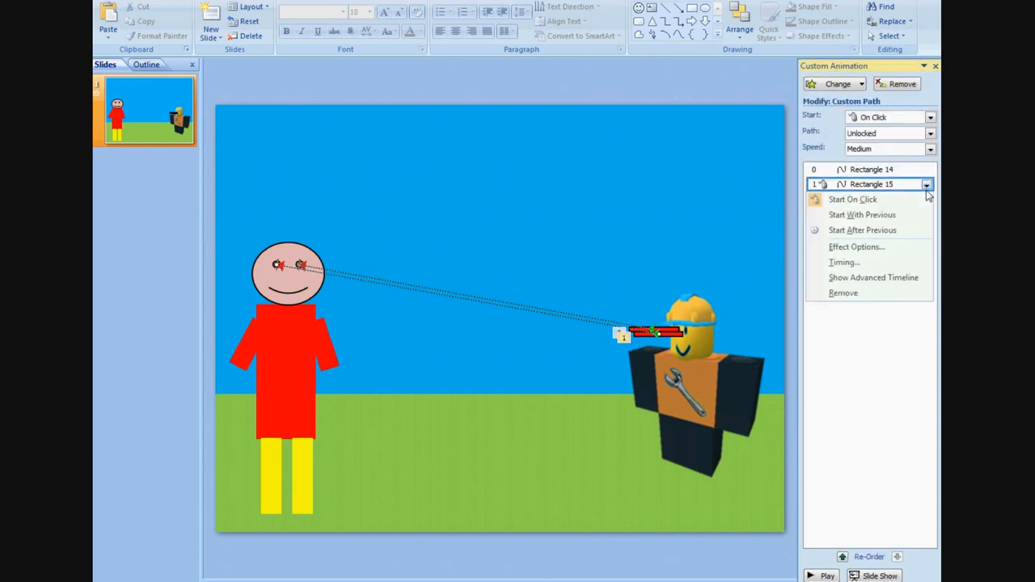
{"action": "left_click", "coordinate": [885, 216]}
{"action": "left_click", "coordinate": [873, 229]}
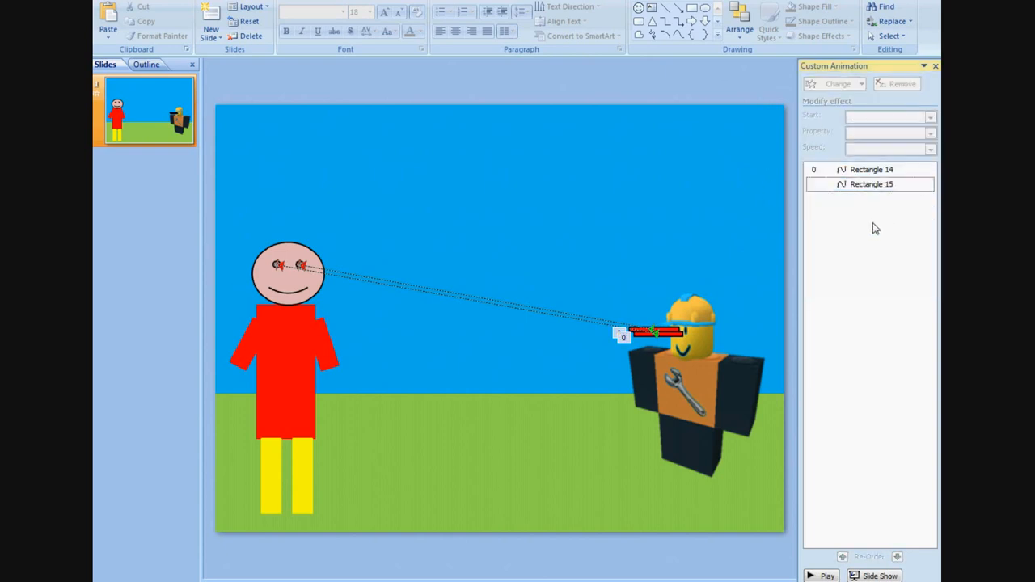
- Add an Appear entrance starting With Previous to the upper red bar and place it first in the animation order
{"action": "left_click", "coordinate": [675, 330]}
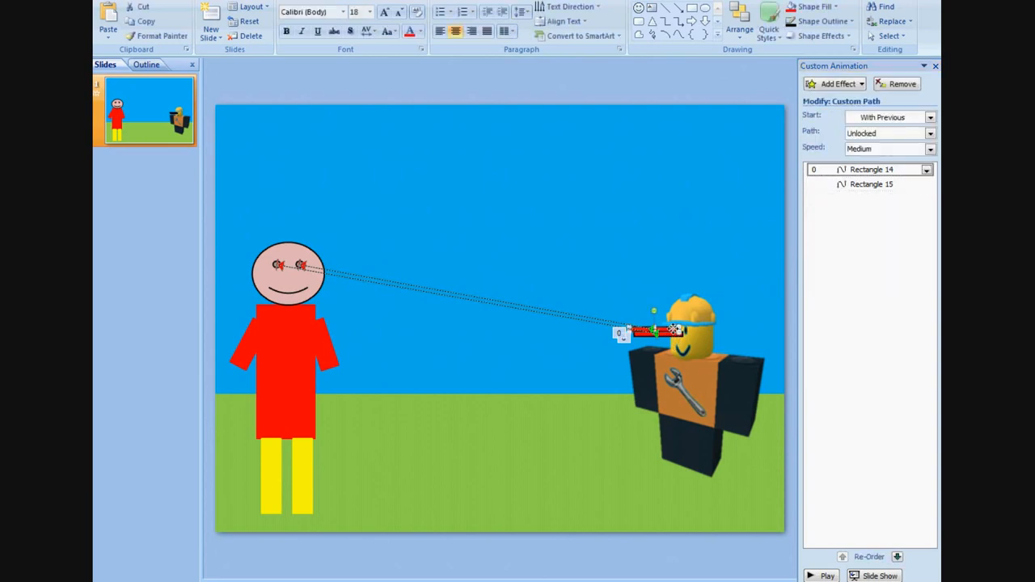
{"action": "left_click", "coordinate": [841, 86]}
{"action": "mouse_move", "coordinate": [818, 99]}
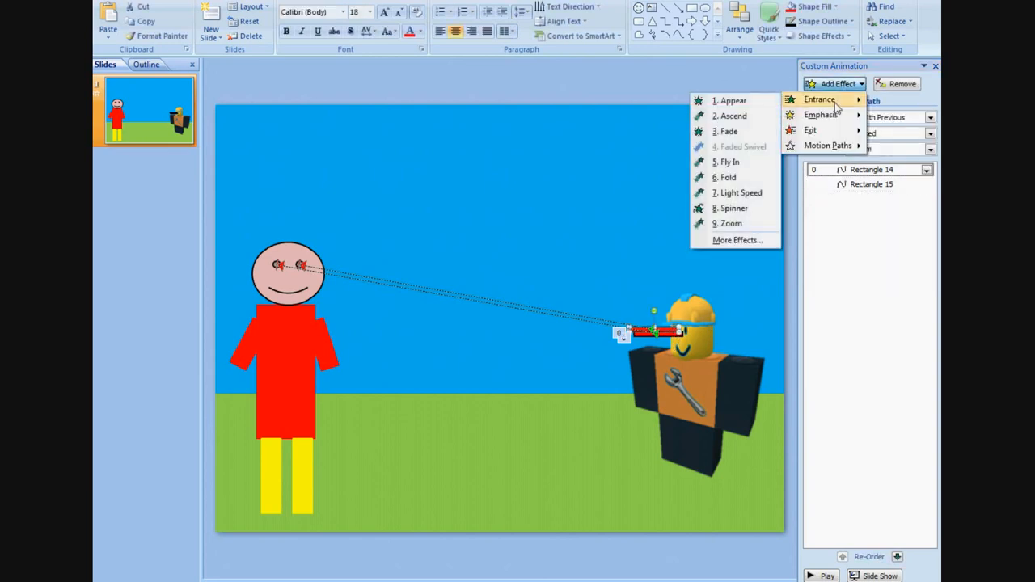
{"action": "left_click", "coordinate": [741, 101]}
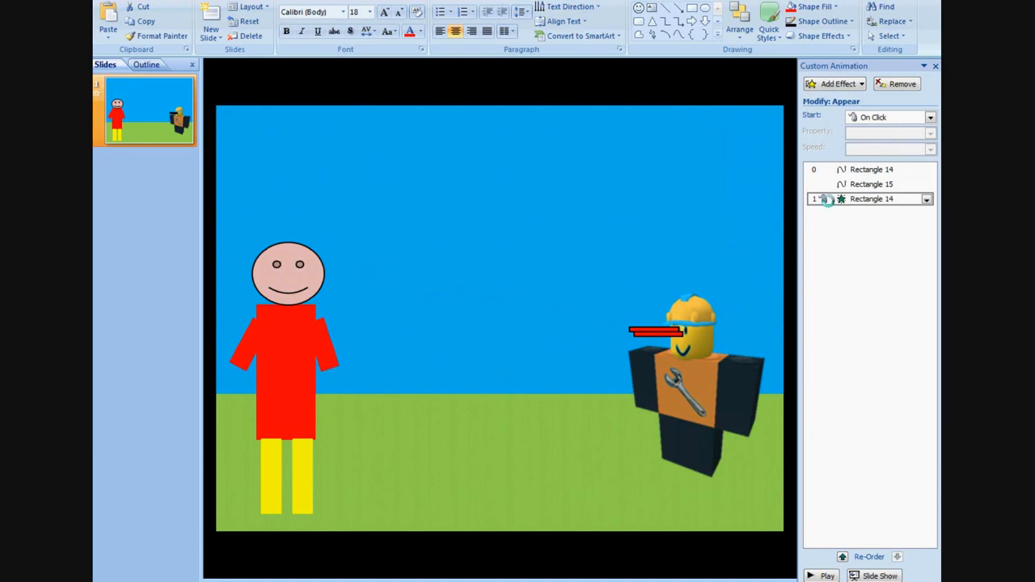
{"action": "left_click_drag", "start_coordinate": [852, 201], "coordinate": [868, 166]}
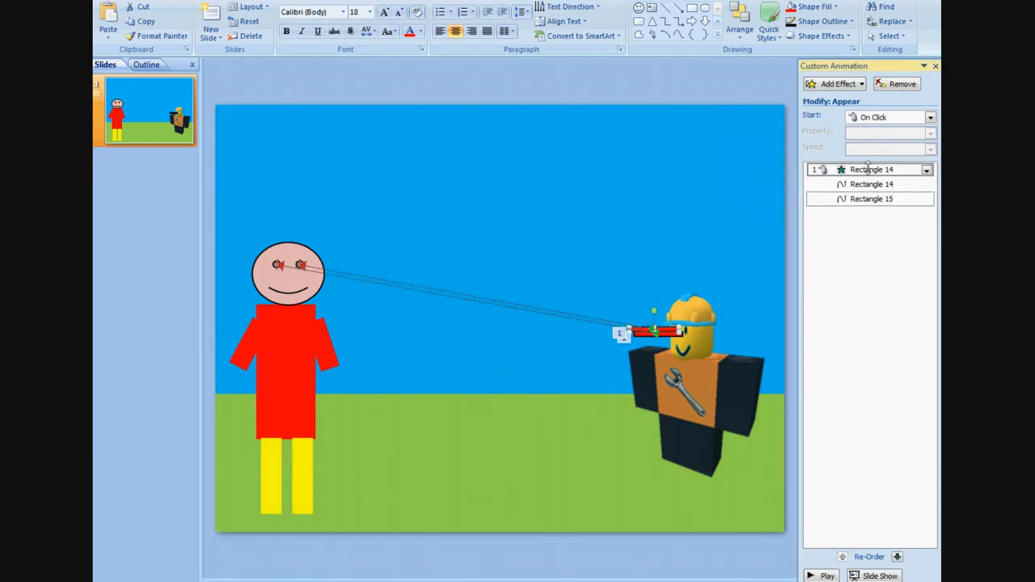
{"action": "left_click", "coordinate": [926, 169]}
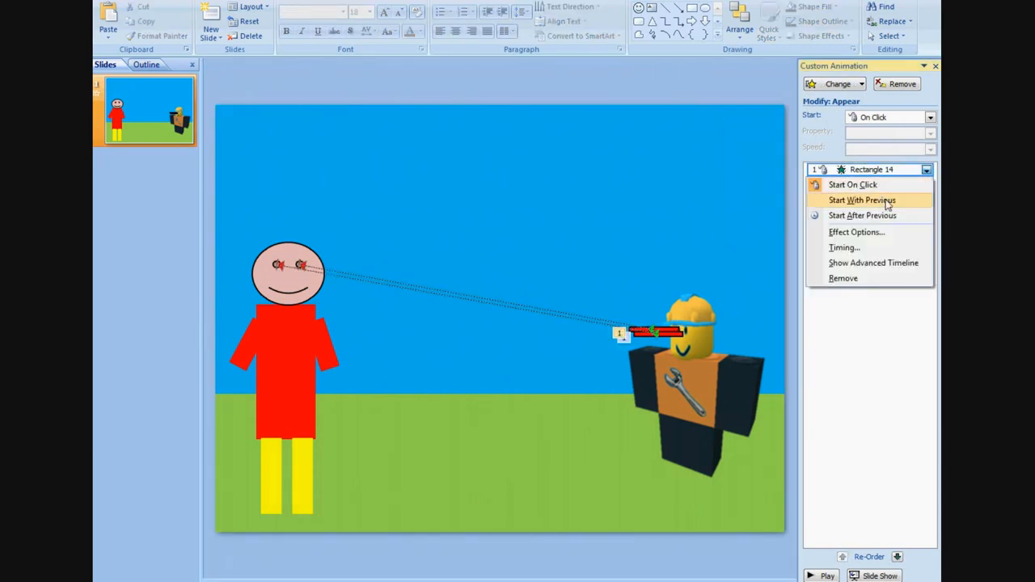
{"action": "left_click", "coordinate": [887, 205]}
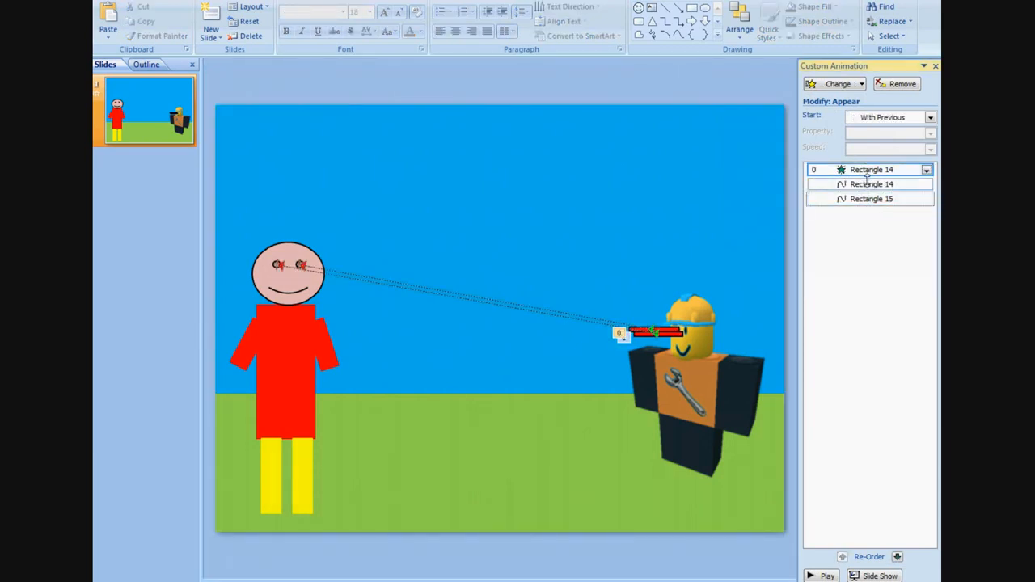
- Add an Appear entrance starting With Previous to the lower red bar, first in the animation order, and preview the slide's animations
{"action": "left_click", "coordinate": [676, 336]}
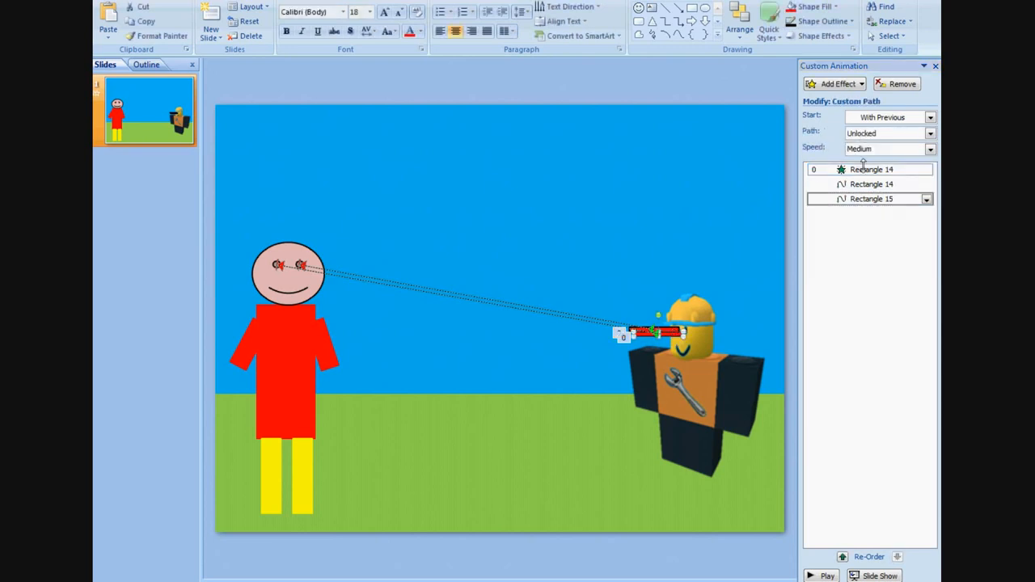
{"action": "left_click", "coordinate": [835, 82]}
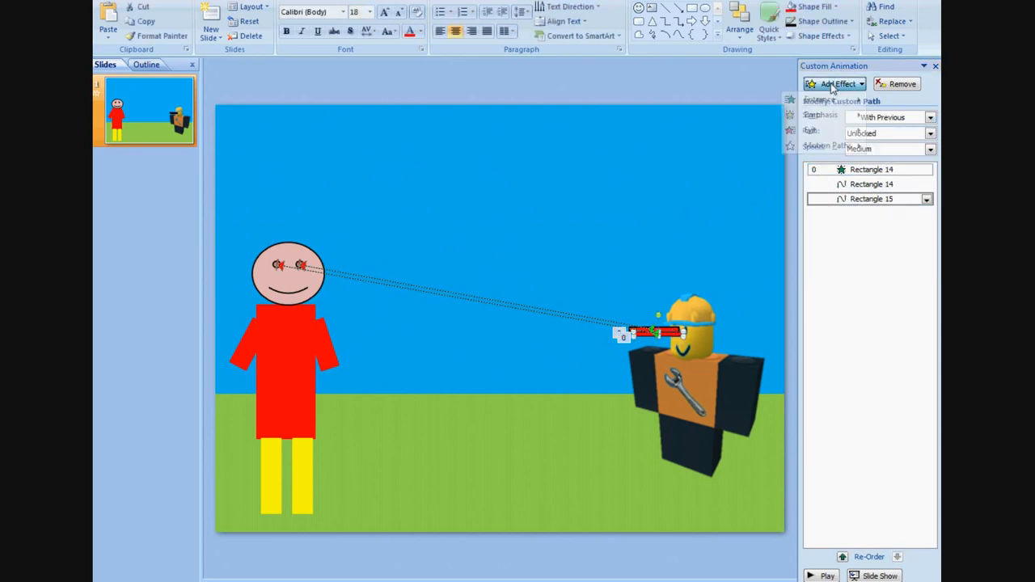
{"action": "mouse_move", "coordinate": [818, 108]}
{"action": "left_click", "coordinate": [769, 106]}
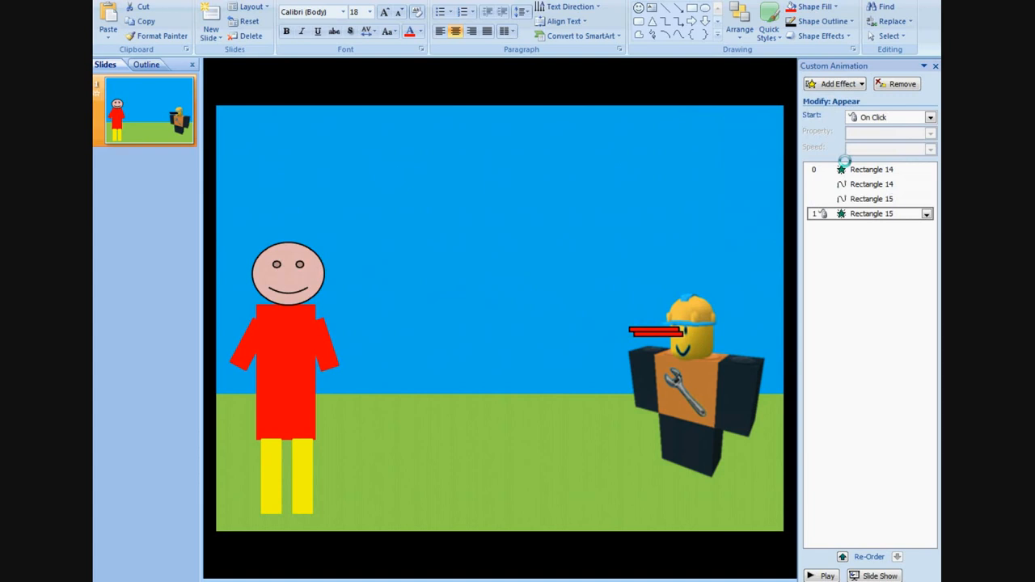
{"action": "left_click", "coordinate": [927, 216]}
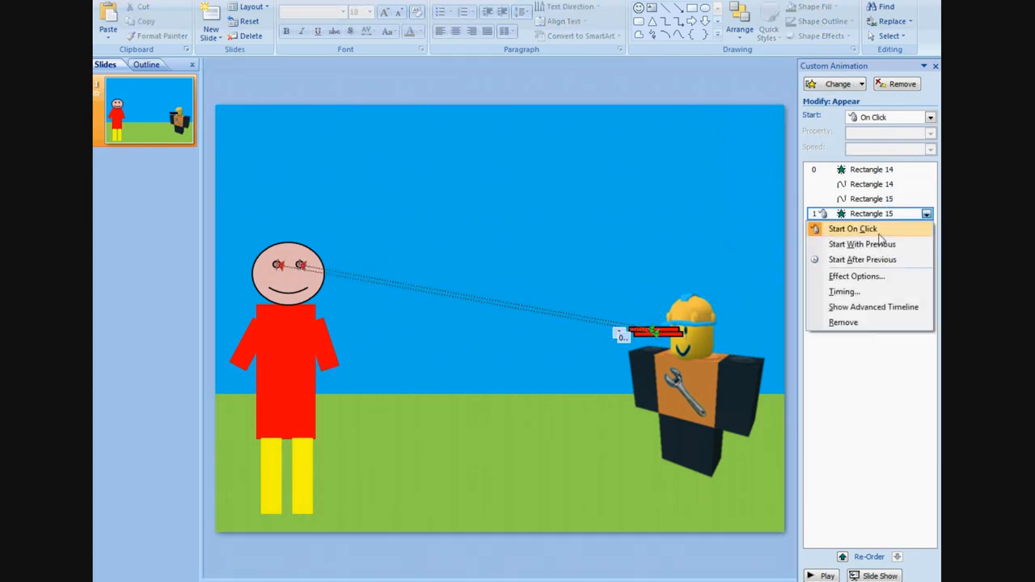
{"action": "left_click", "coordinate": [853, 242]}
{"action": "left_click_drag", "start_coordinate": [873, 213], "coordinate": [844, 174]}
{"action": "left_click", "coordinate": [854, 275]}
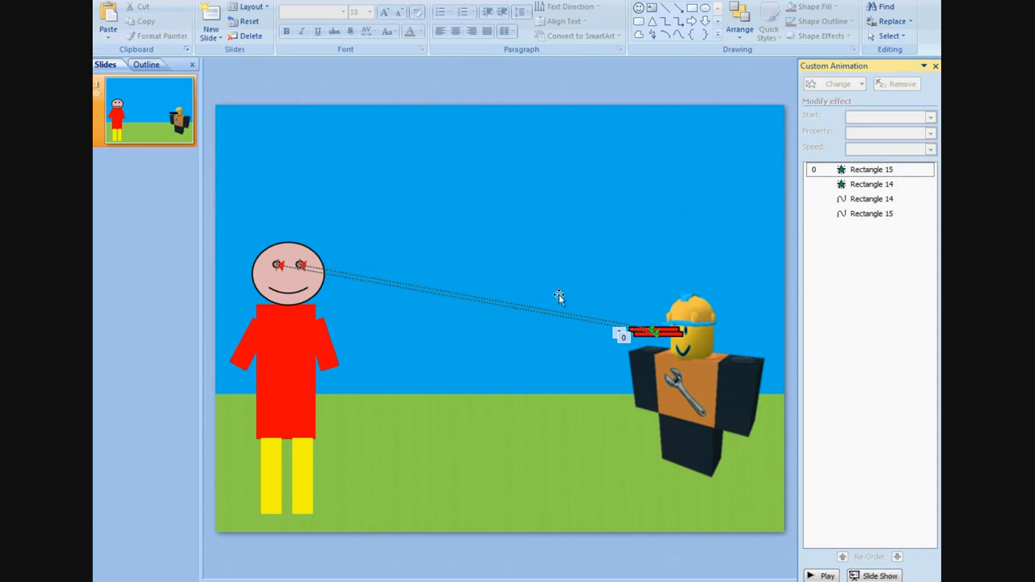
{"action": "left_click", "coordinate": [821, 575]}
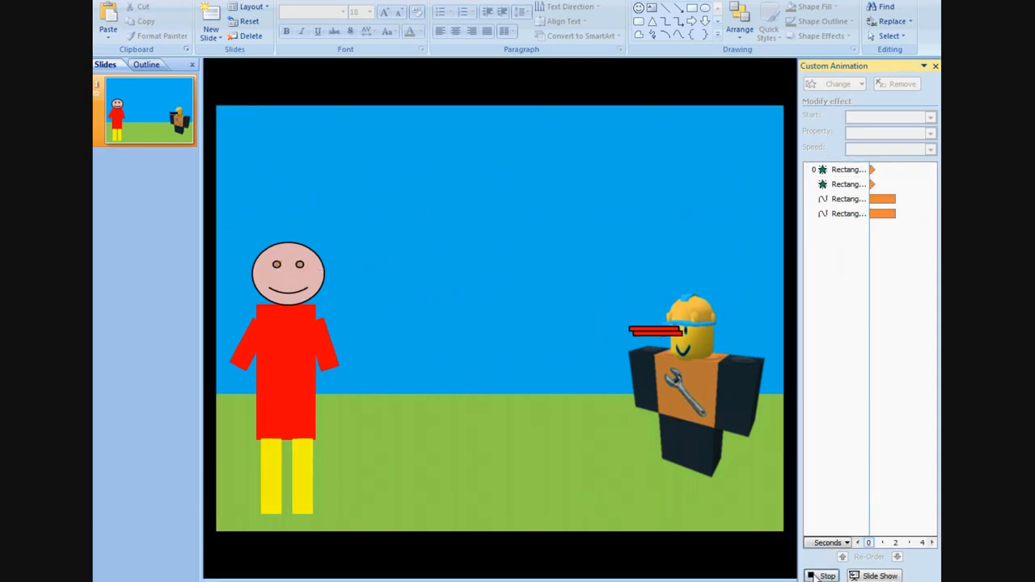